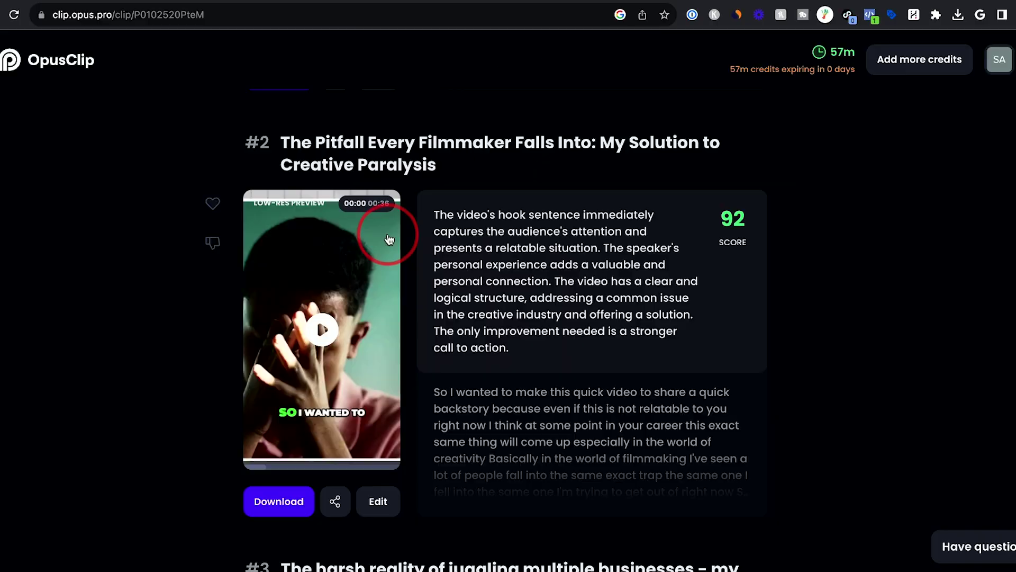
pyautogui.scroll(-1, 568, 287)
pyautogui.scroll(-4, 567, 288)
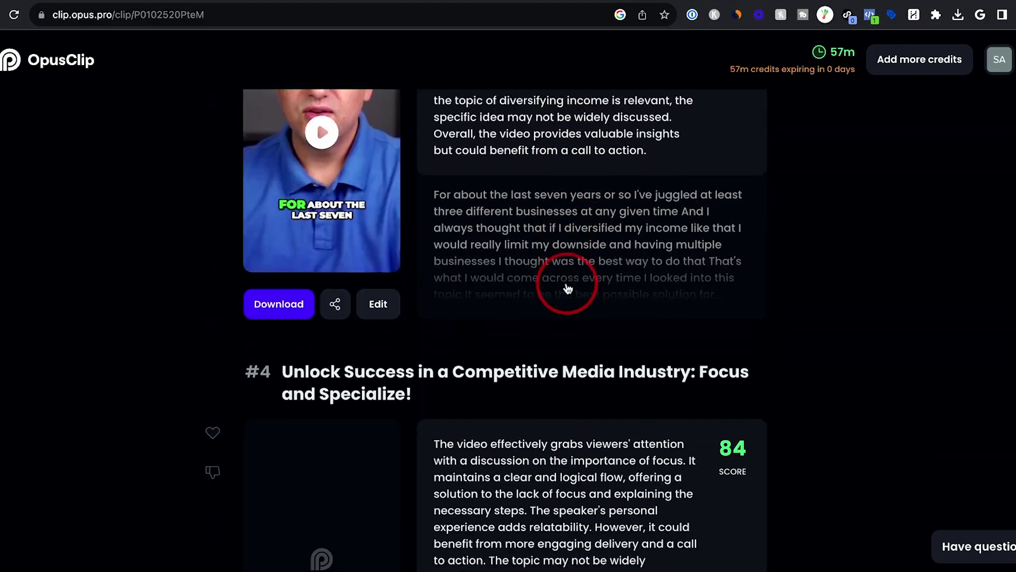
pyautogui.scroll(-4, 566, 283)
pyautogui.scroll(-4, 567, 284)
pyautogui.scroll(-5, 567, 284)
pyautogui.scroll(-10, 567, 286)
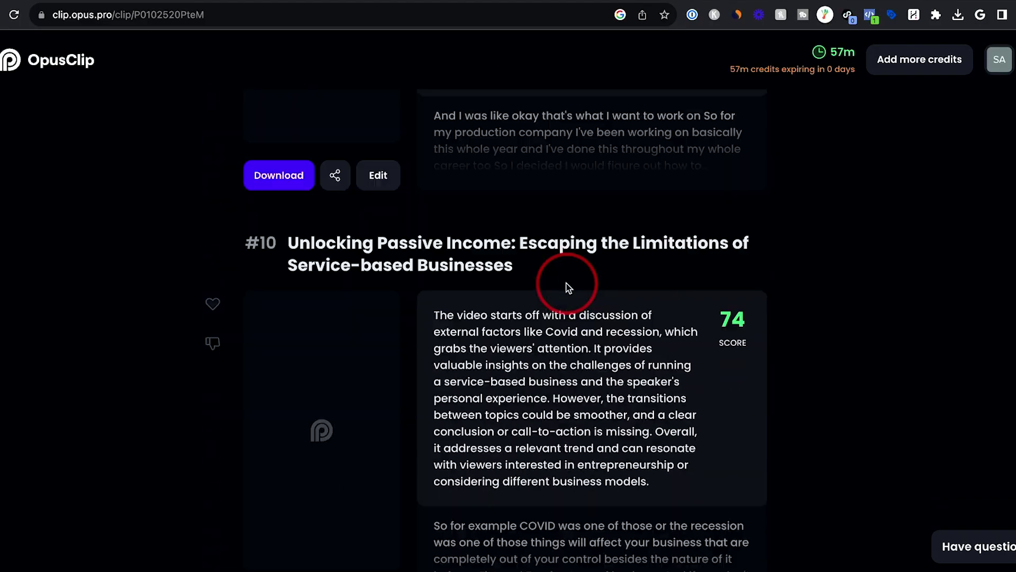
pyautogui.scroll(-4, 568, 288)
pyautogui.scroll(-5, 567, 288)
pyautogui.scroll(-3, 567, 286)
pyautogui.scroll(-1, 567, 284)
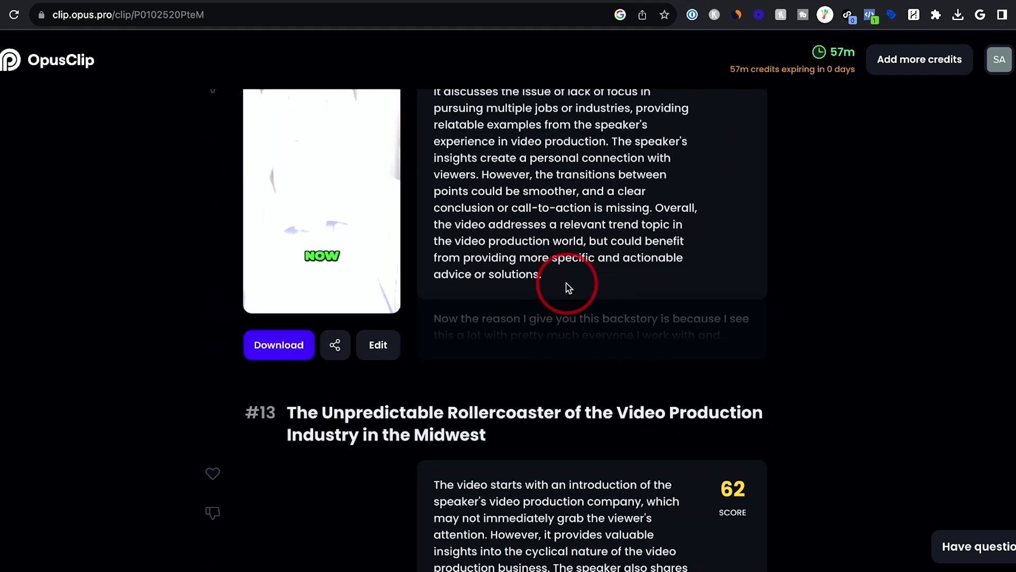
pyautogui.scroll(-3, 566, 284)
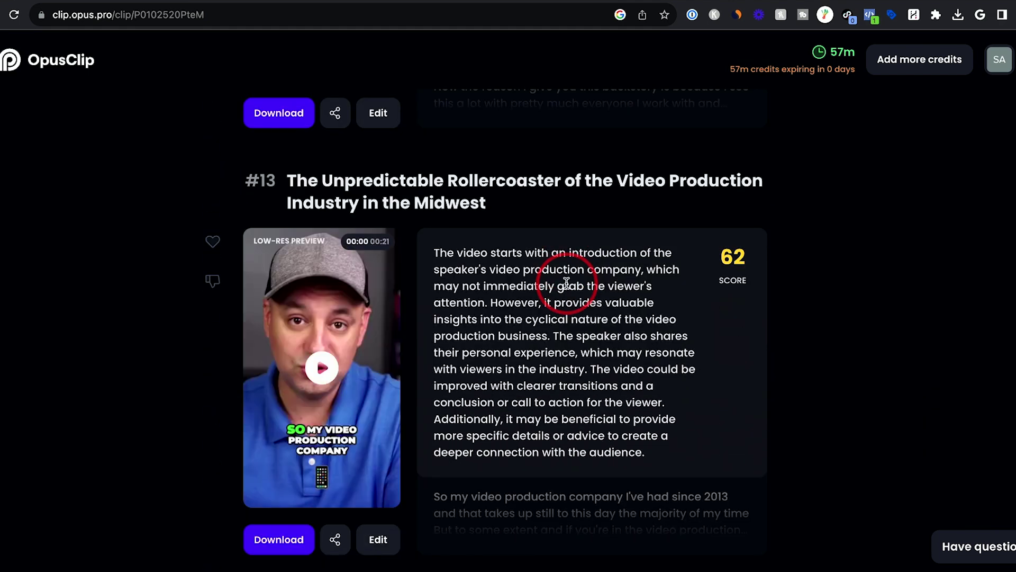
pyautogui.scroll(10, 561, 277)
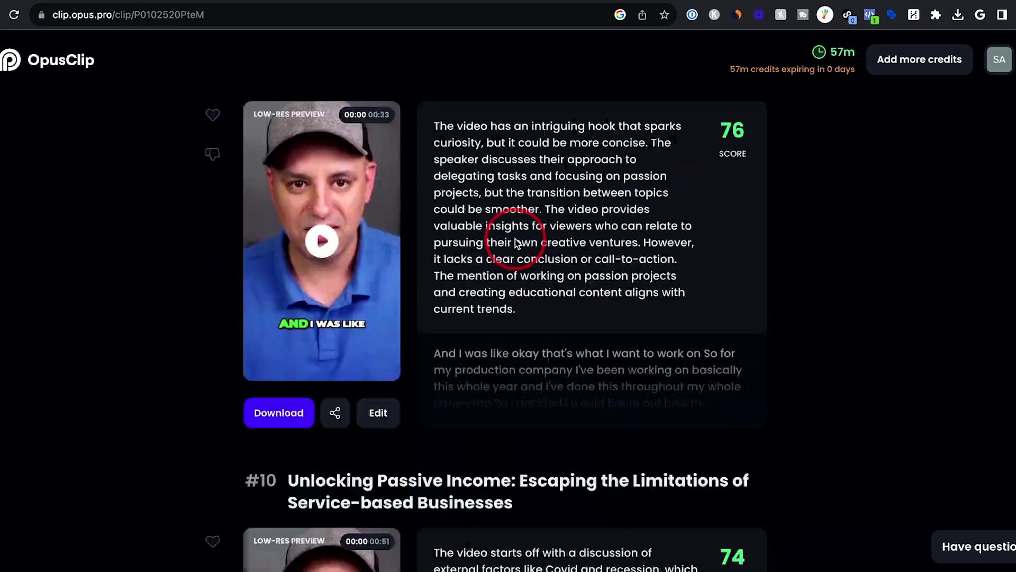
pyautogui.scroll(15, 493, 231)
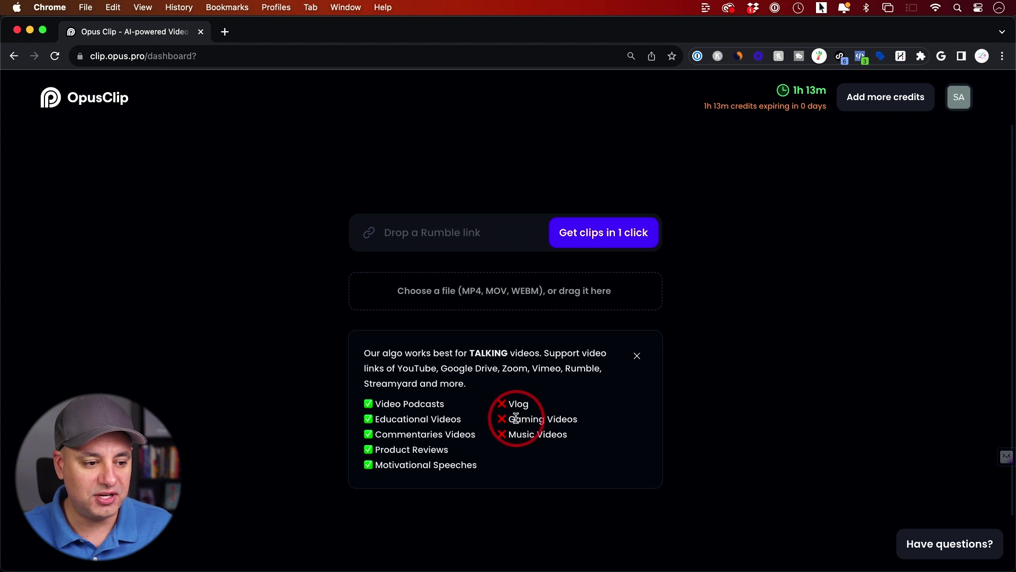
# Select the empty 'Drop a YouTube link' field on the OpusClip dashboard
pyautogui.click(399, 230)
# Paste the YouTube video URL and adjust the start of the processing timeframe
pyautogui.write('https://youtu.be/en5FG6cI7z8')
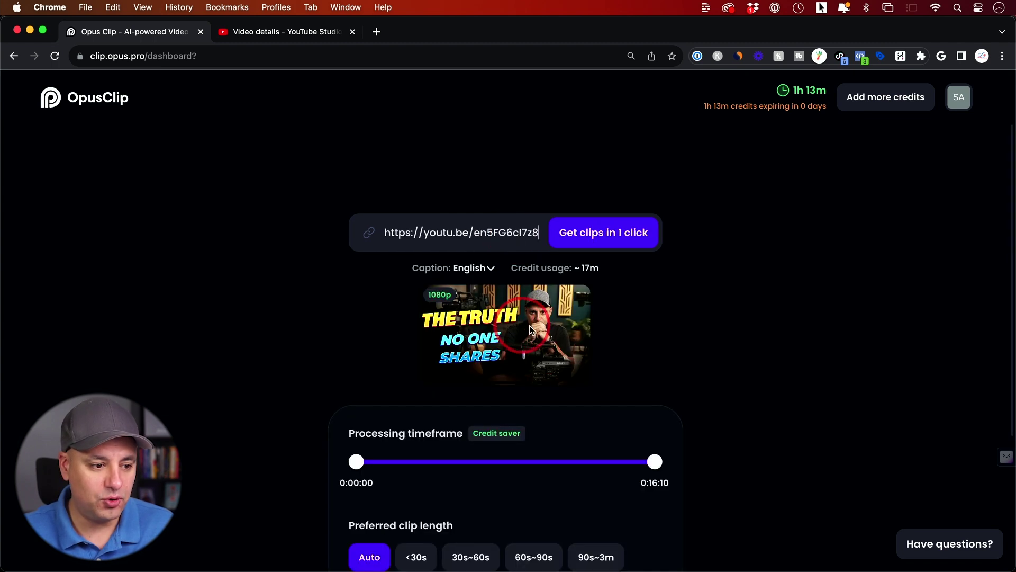
pyautogui.scroll(-2, 711, 320)
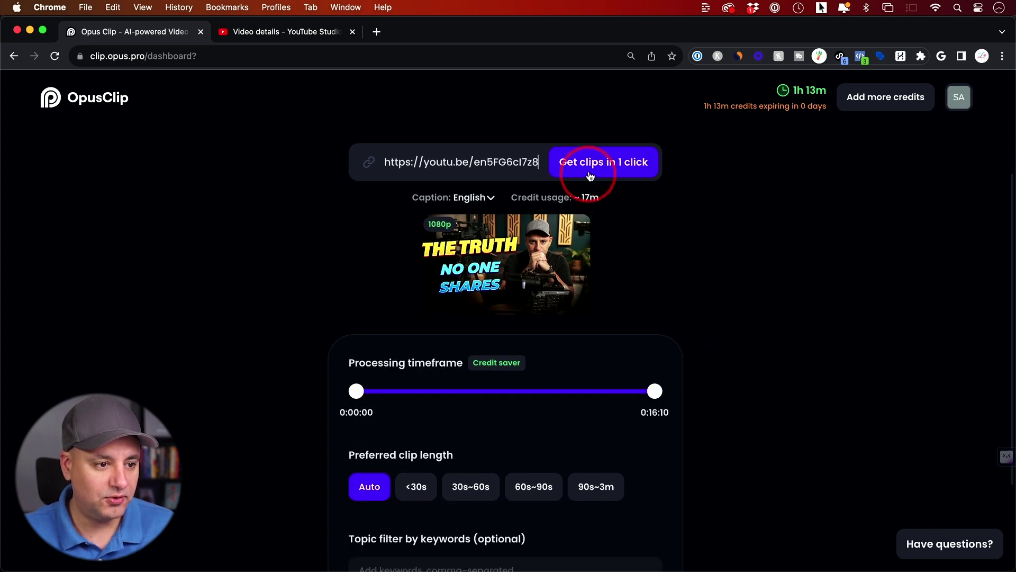
pyautogui.scroll(-2, 661, 289)
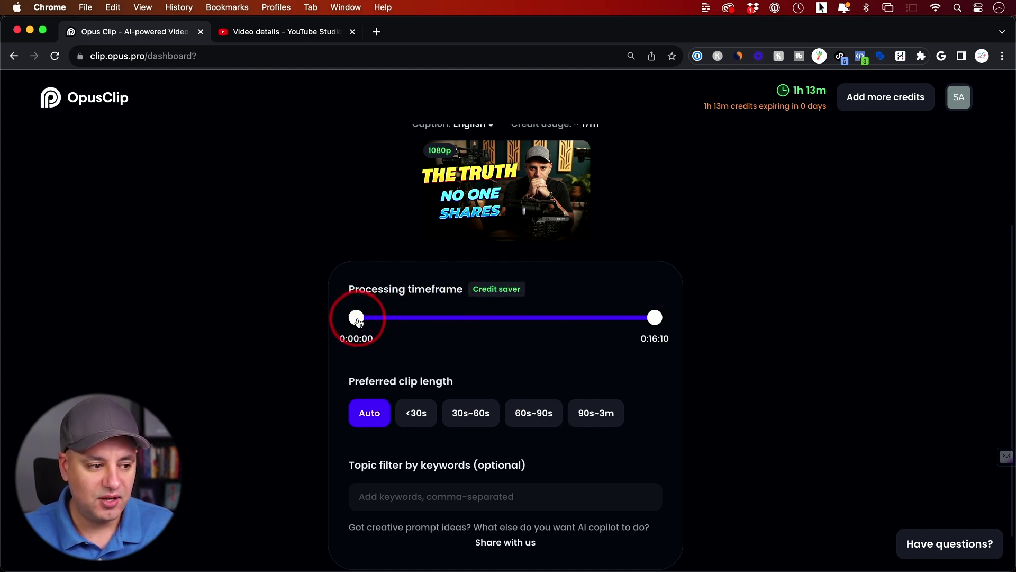
pyautogui.moveTo(356, 317)
pyautogui.mouseDown()
pyautogui.moveTo(435, 318)
pyautogui.moveTo(350, 320)
pyautogui.mouseUp()
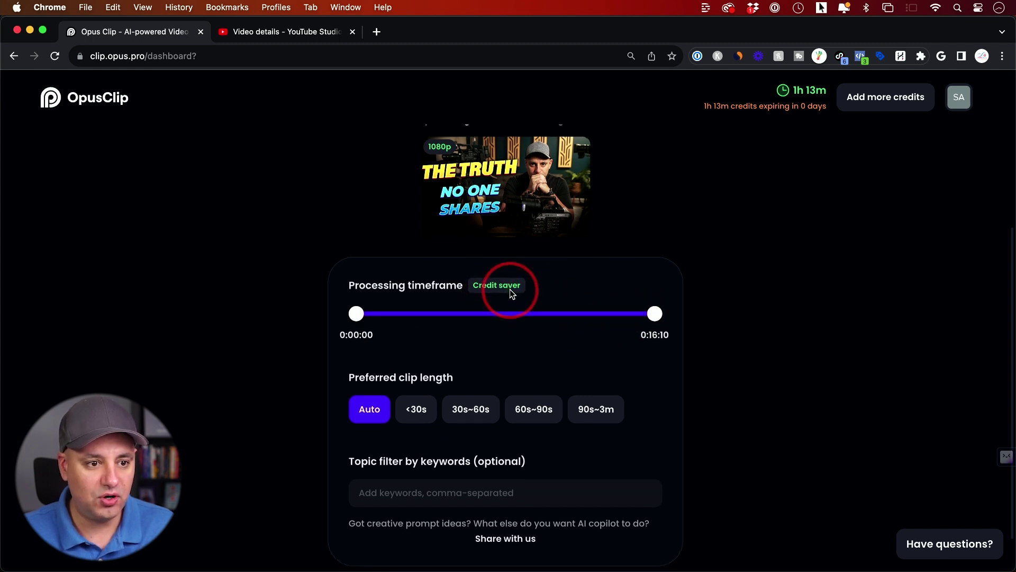
pyautogui.scroll(-1, 508, 291)
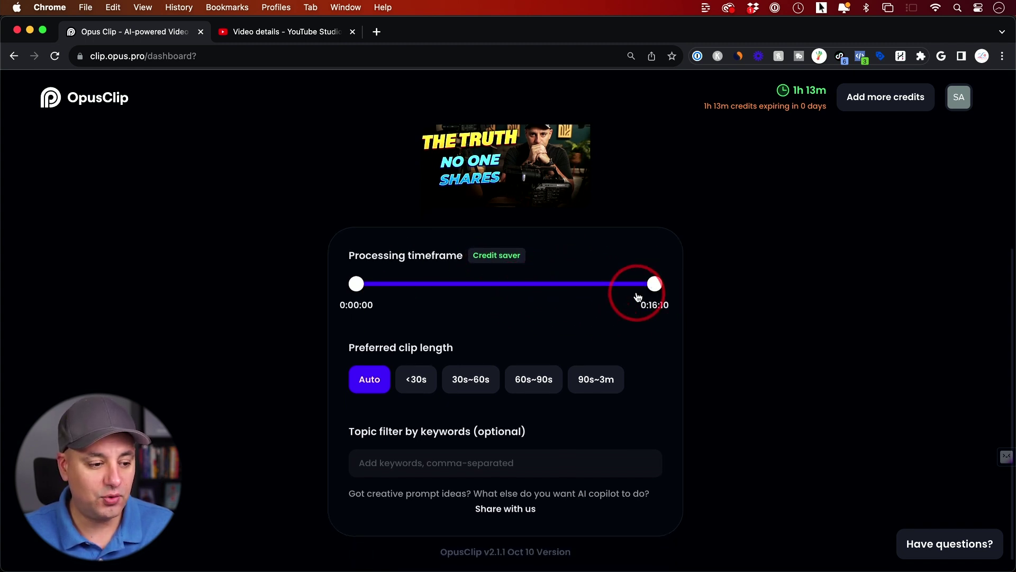
pyautogui.scroll(-1, 639, 297)
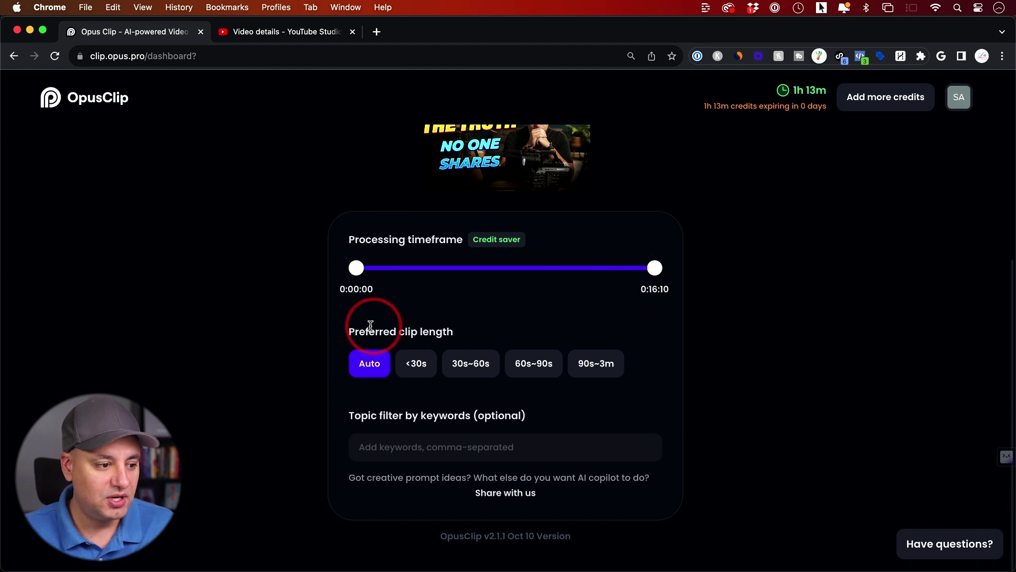
pyautogui.moveTo(350, 331); pyautogui.dragTo(453, 333)
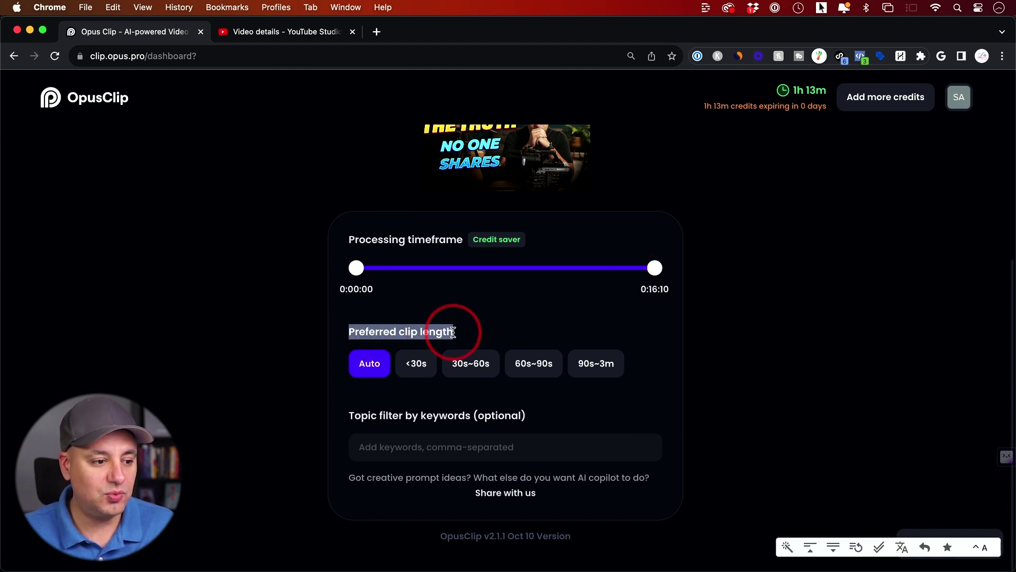
pyautogui.click(453, 334)
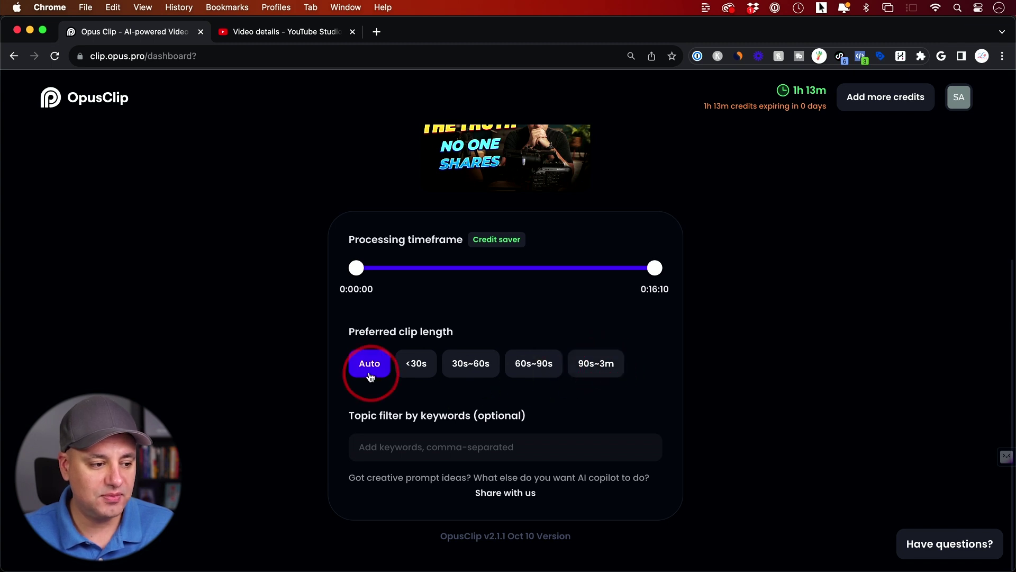
pyautogui.scroll(-1, 365, 372)
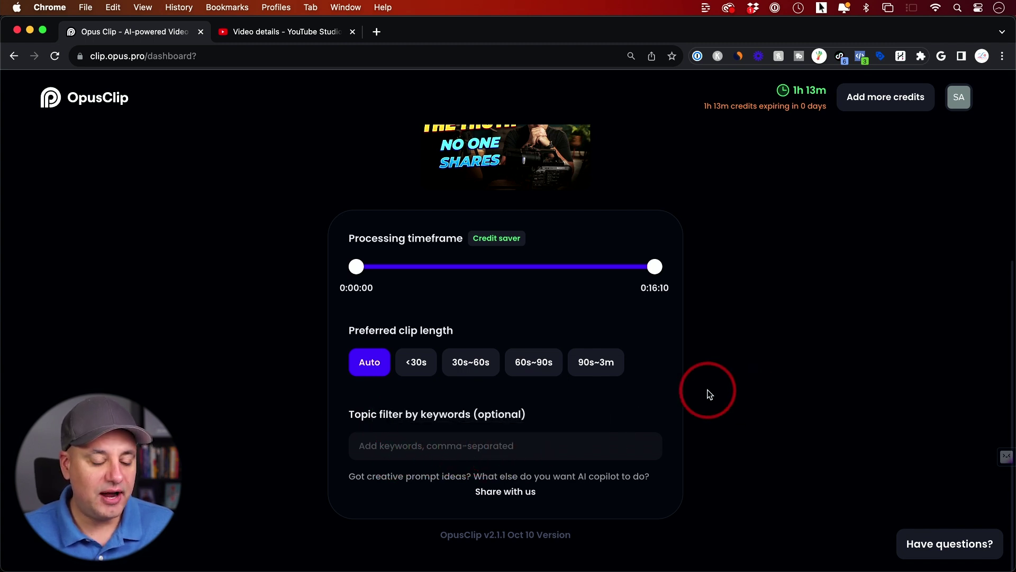
pyautogui.scroll(1, 709, 395)
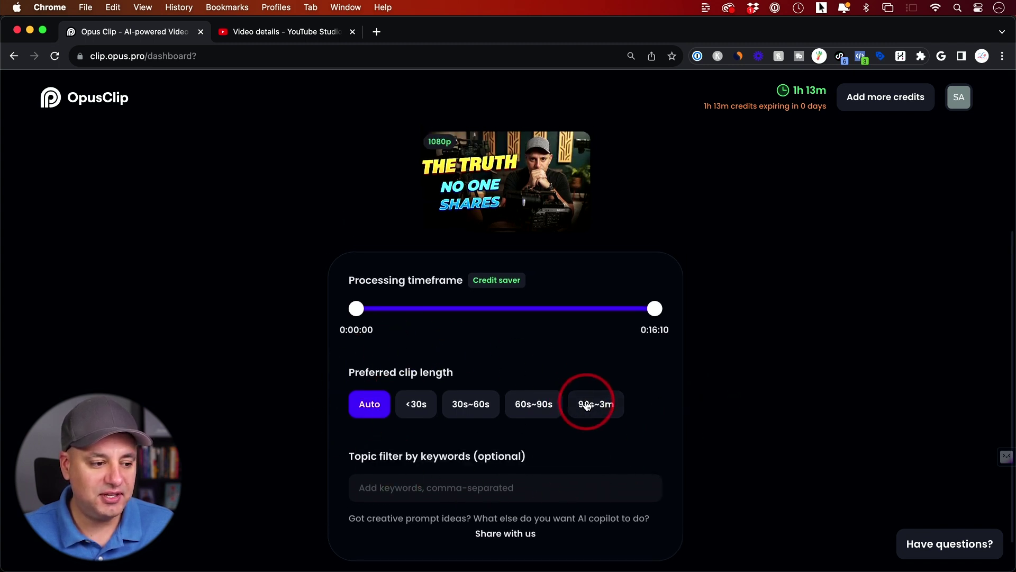
pyautogui.scroll(1, 465, 444)
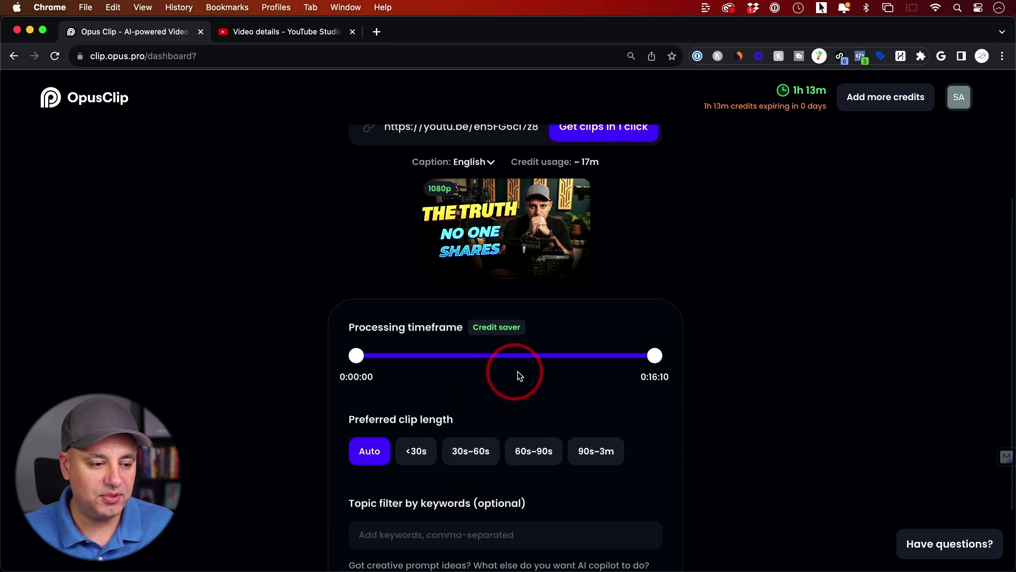
pyautogui.scroll(2, 517, 376)
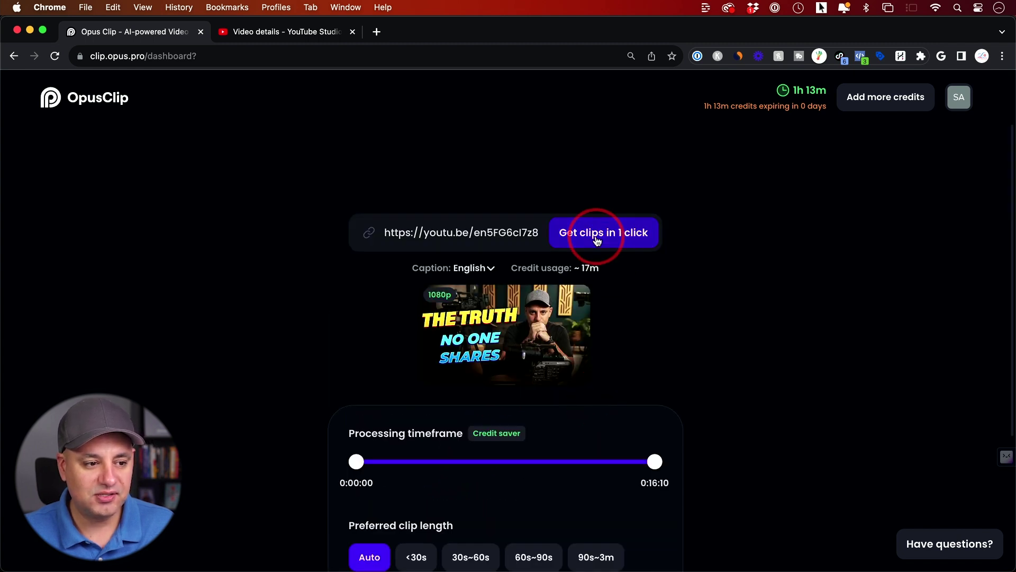
pyautogui.click(596, 239)
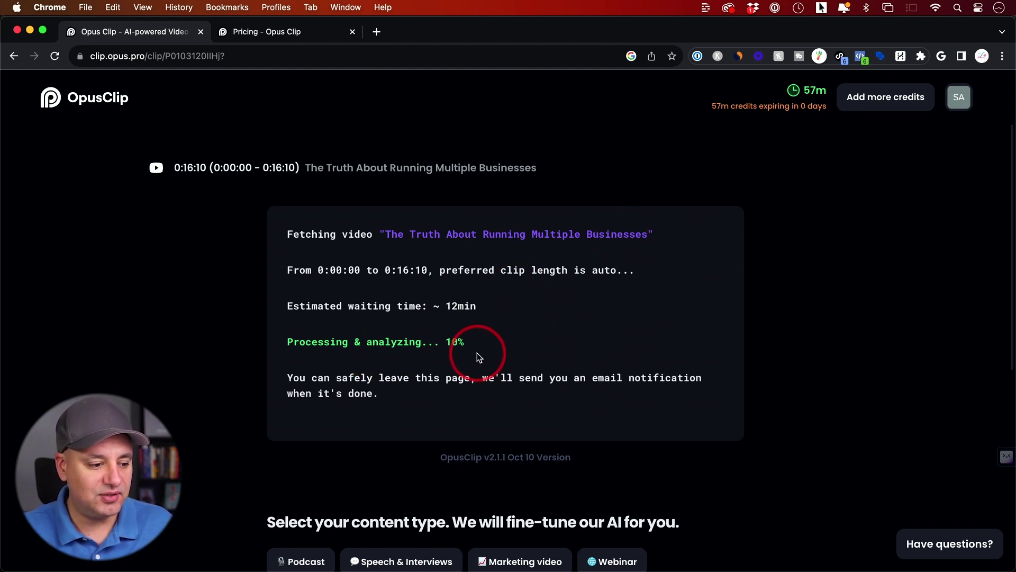
pyautogui.scroll(-2, 481, 357)
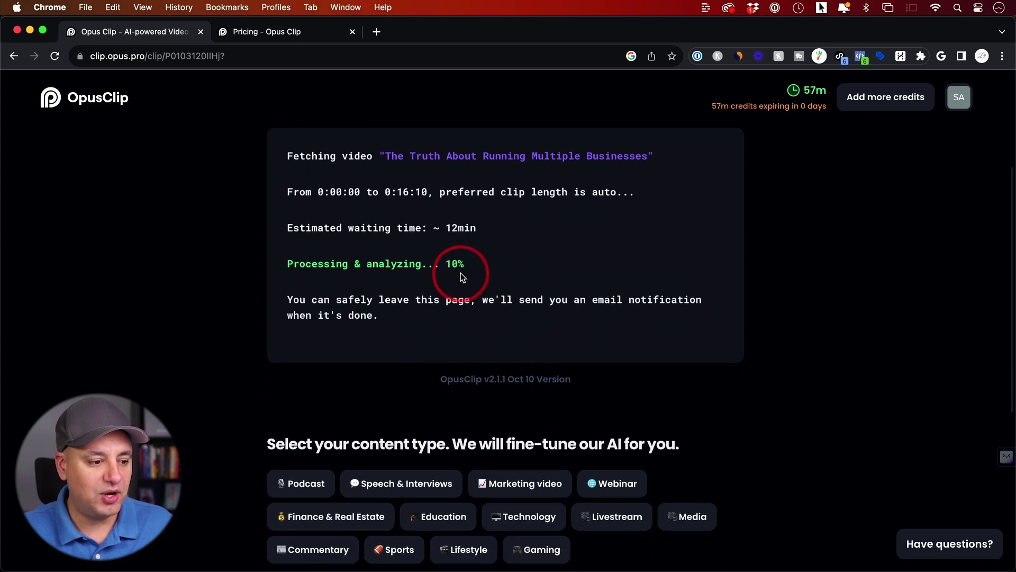
pyautogui.scroll(-3, 461, 272)
pyautogui.click(270, 38)
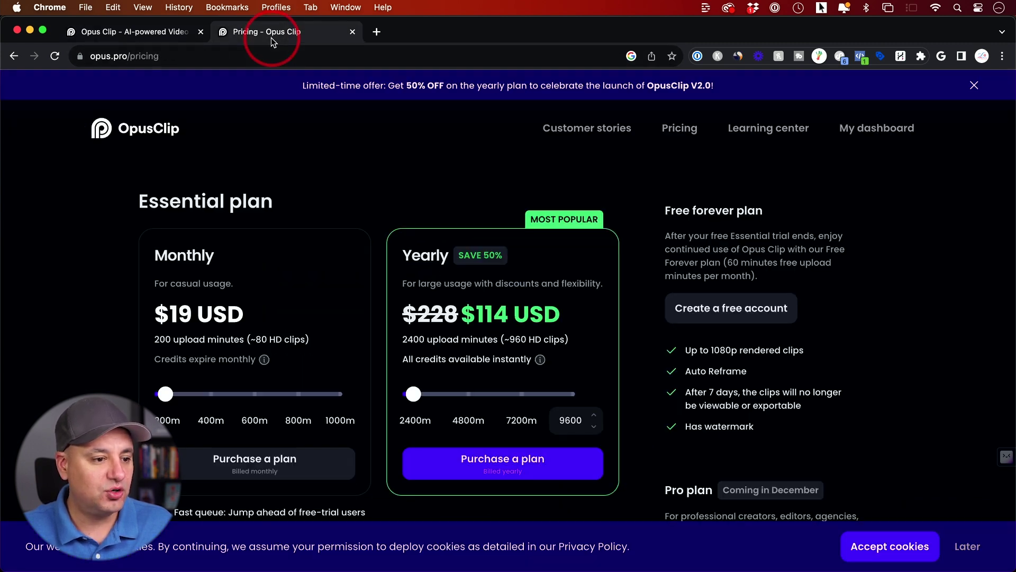
pyautogui.scroll(-1, 699, 270)
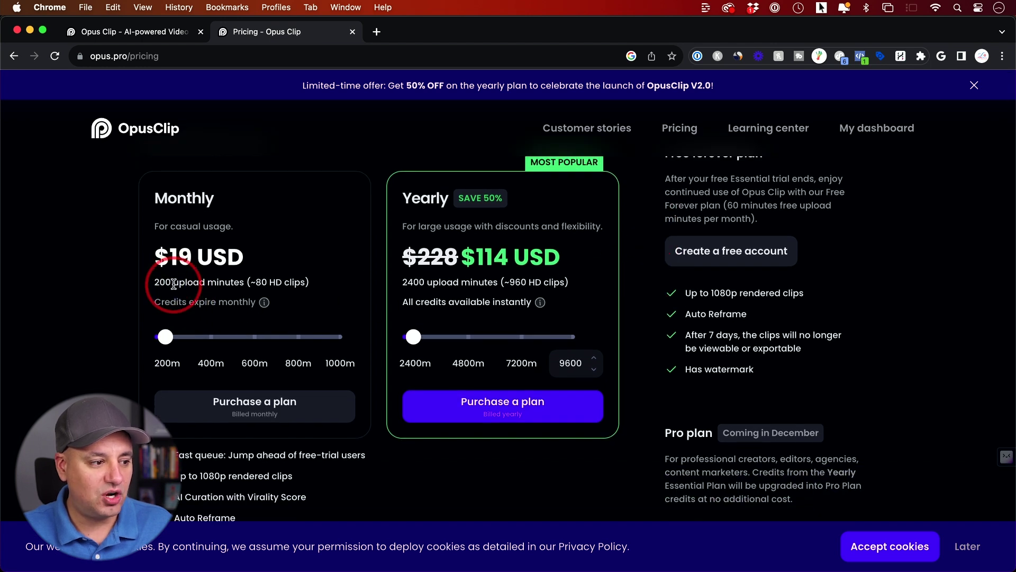
pyautogui.moveTo(212, 281); pyautogui.dragTo(215, 285)
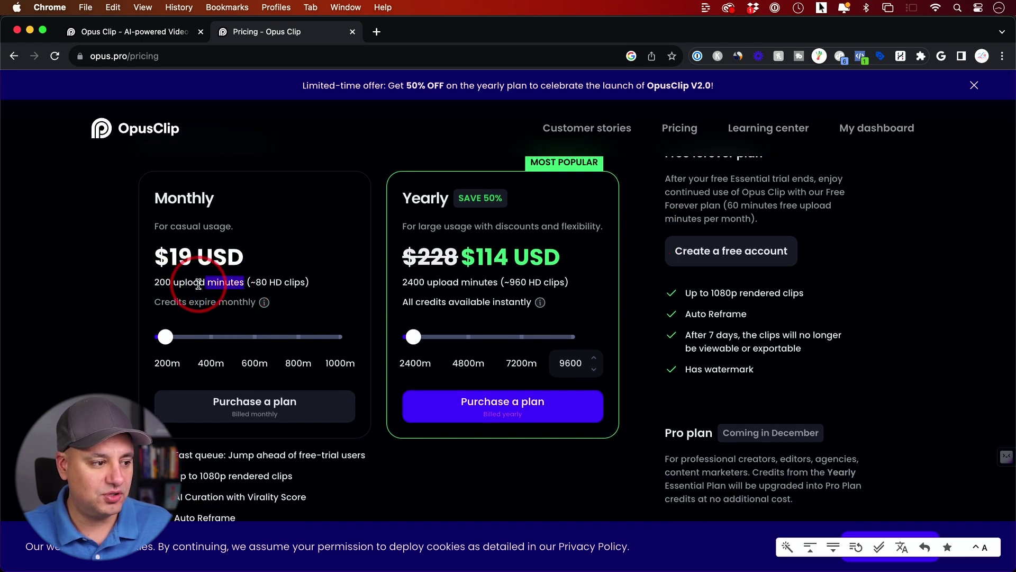
pyautogui.click(157, 282)
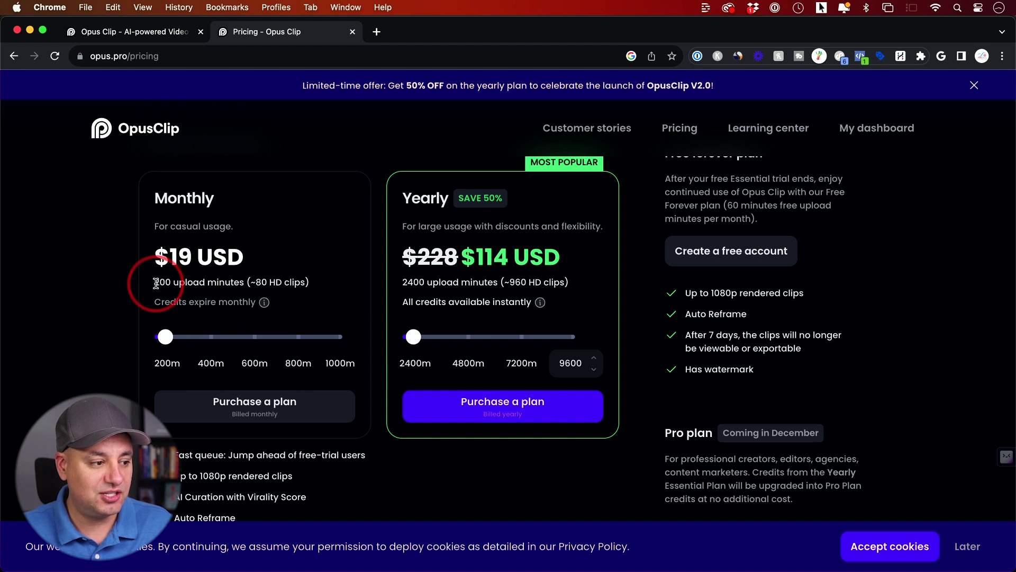
pyautogui.moveTo(156, 283); pyautogui.dragTo(227, 284)
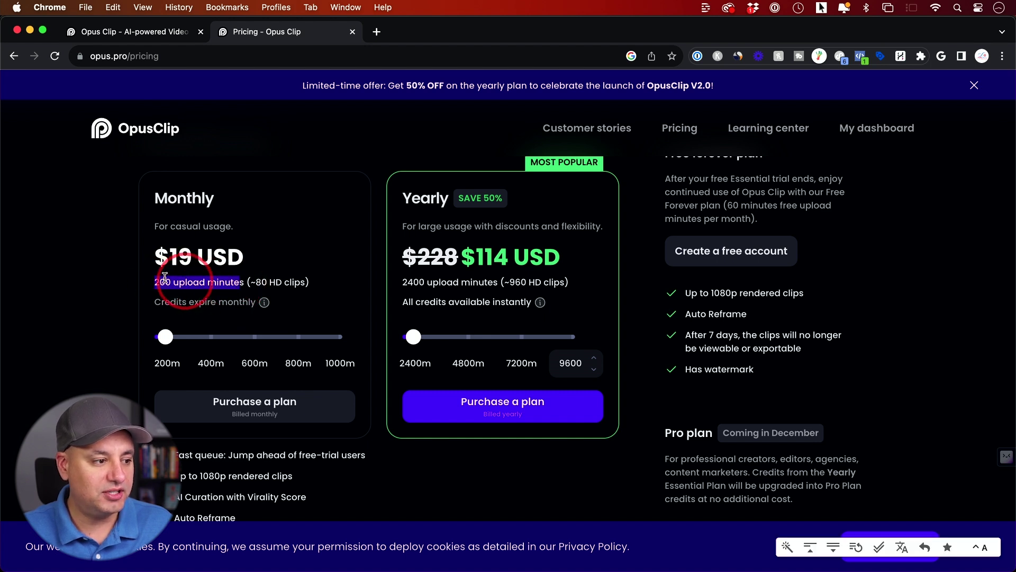
pyautogui.click(177, 283)
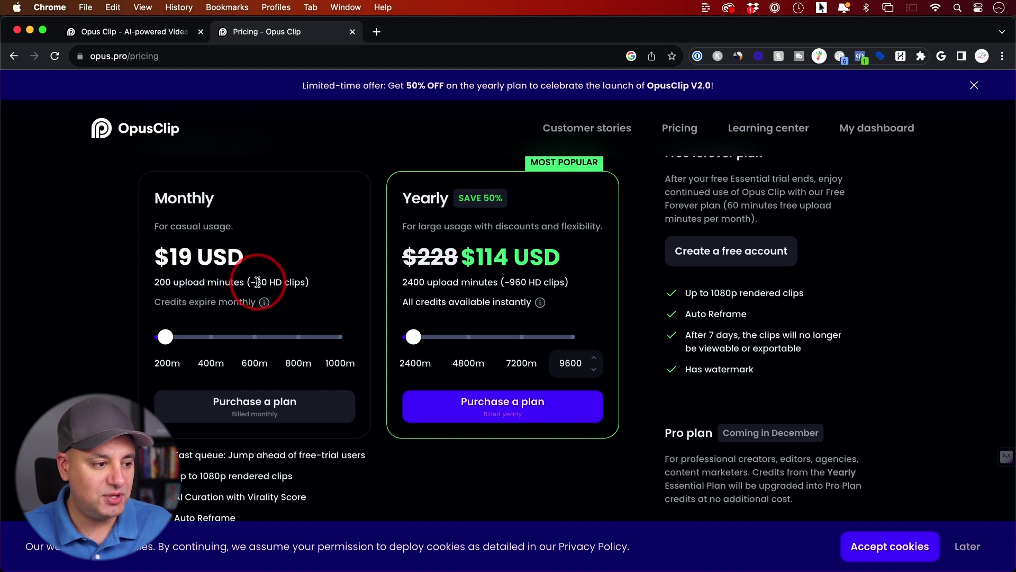
pyautogui.moveTo(257, 282); pyautogui.dragTo(302, 282)
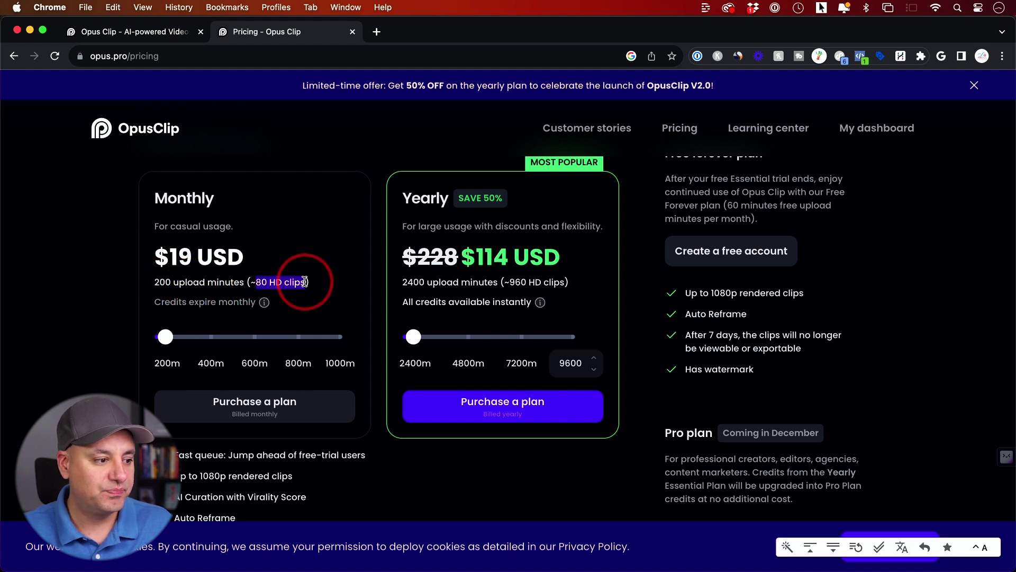
pyautogui.moveTo(304, 281); pyautogui.dragTo(284, 282)
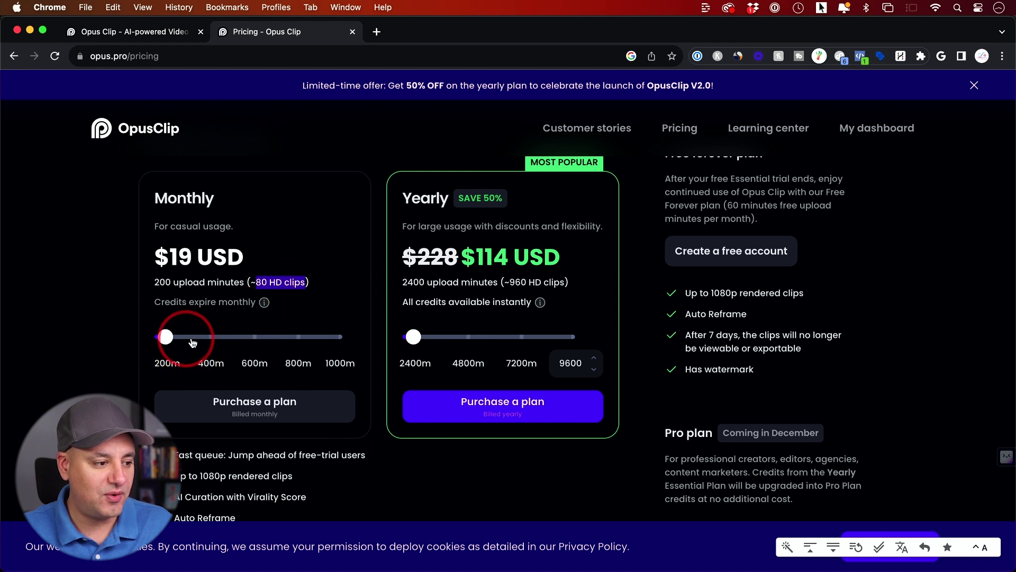
pyautogui.moveTo(176, 345)
pyautogui.mouseDown()
pyautogui.moveTo(252, 340)
pyautogui.moveTo(164, 342)
pyautogui.moveTo(173, 349)
pyautogui.mouseUp()
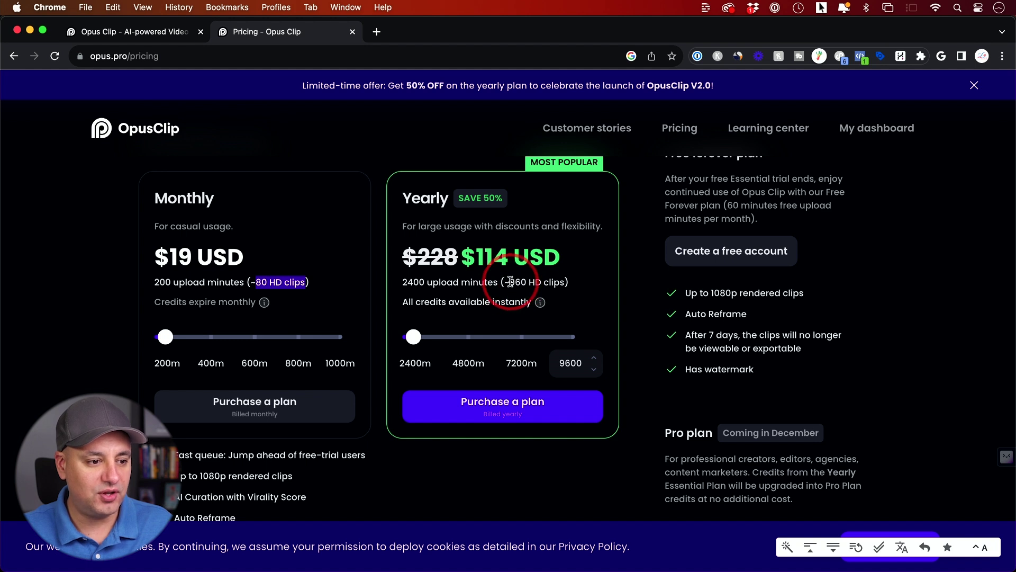
pyautogui.moveTo(510, 282); pyautogui.dragTo(561, 282)
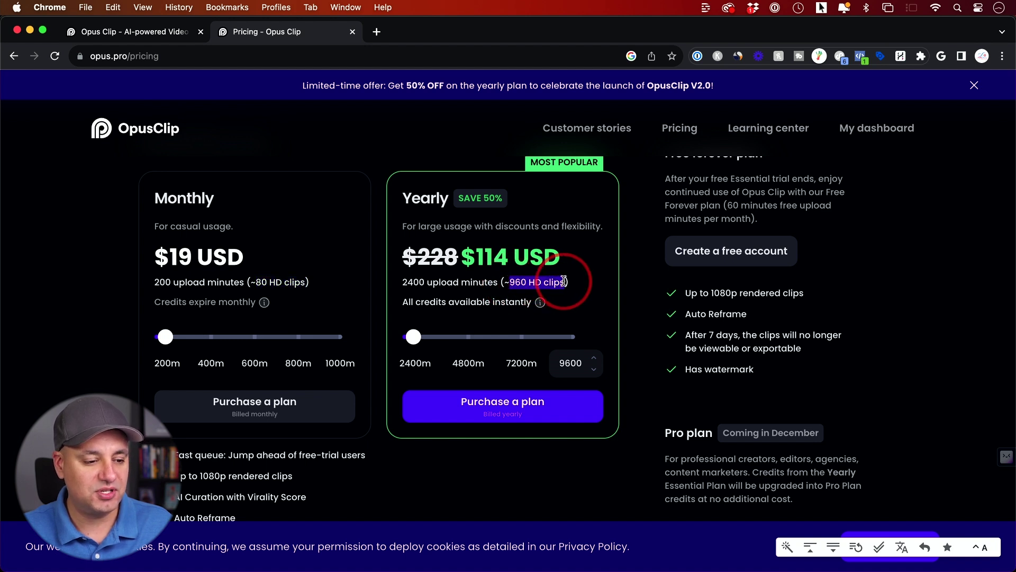
pyautogui.moveTo(510, 283); pyautogui.dragTo(525, 282)
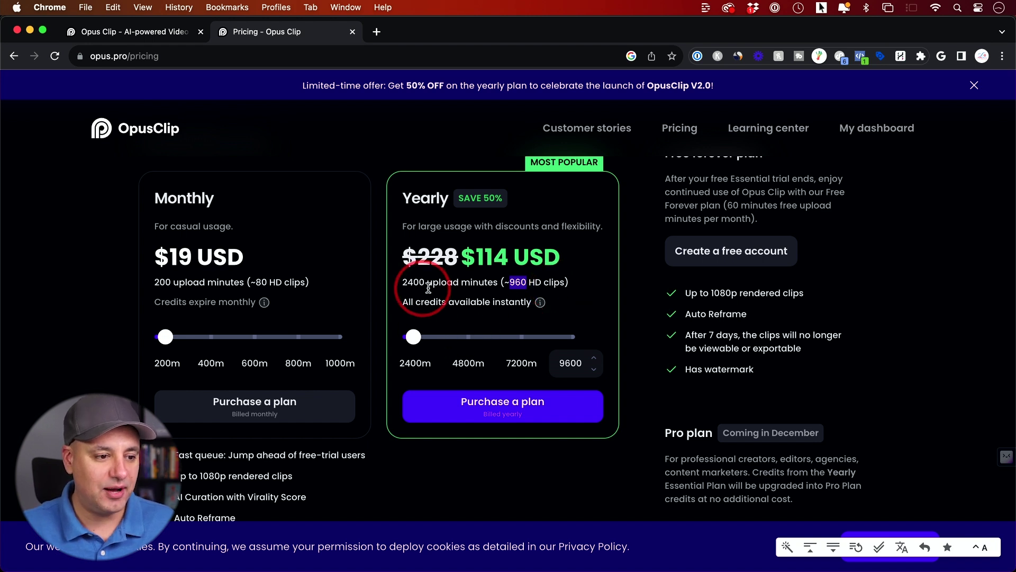
pyautogui.hotkey('ctrl', 'shift', 'Tab')
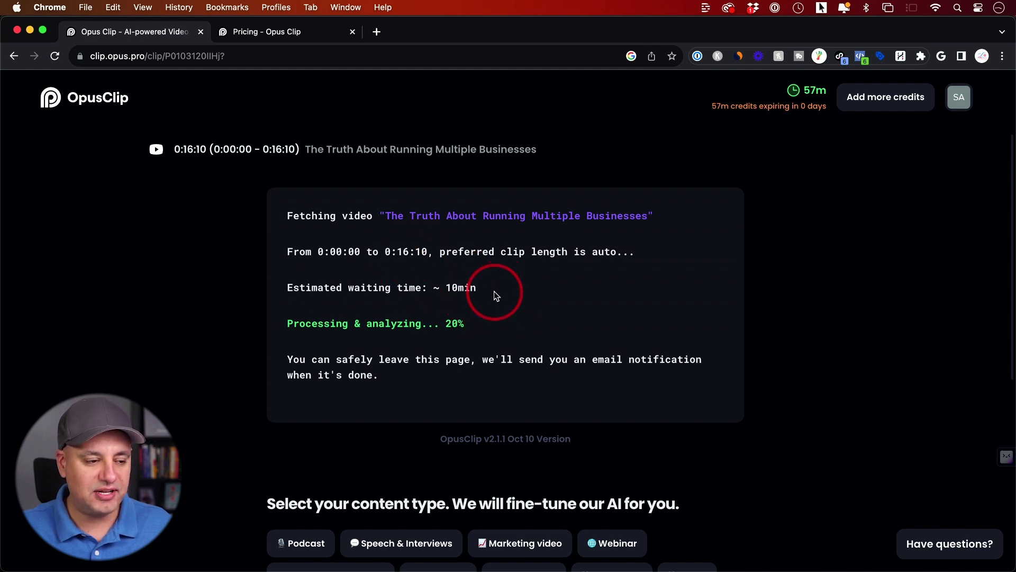
pyautogui.scroll(-1, 493, 292)
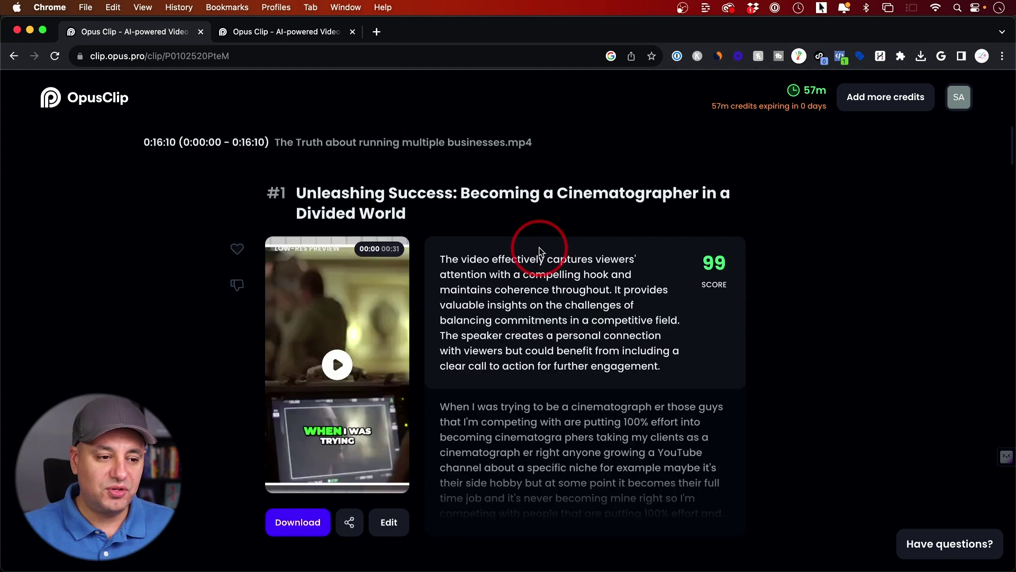
pyautogui.scroll(-1, 540, 253)
pyautogui.scroll(-2, 539, 247)
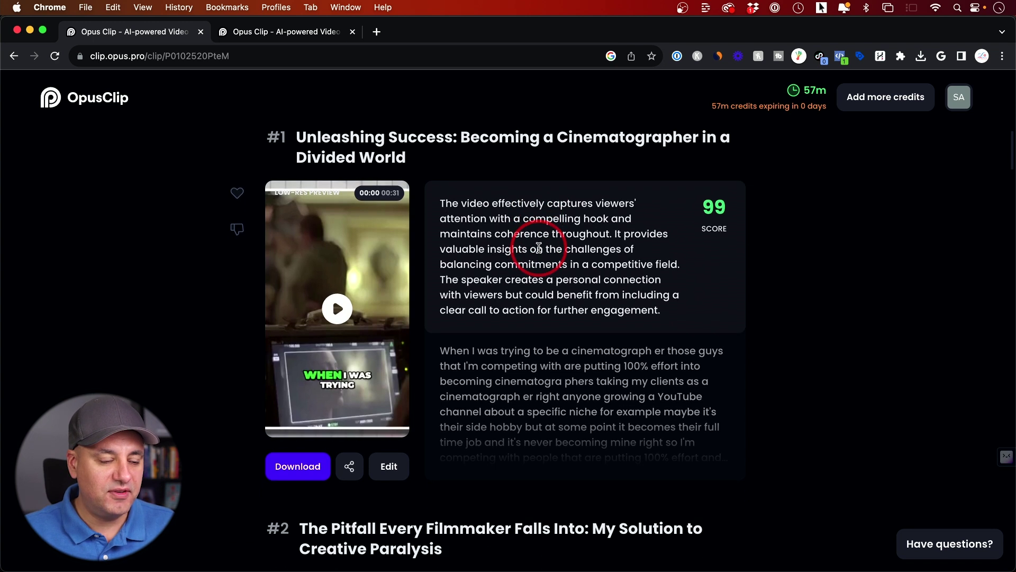
pyautogui.scroll(-2, 508, 241)
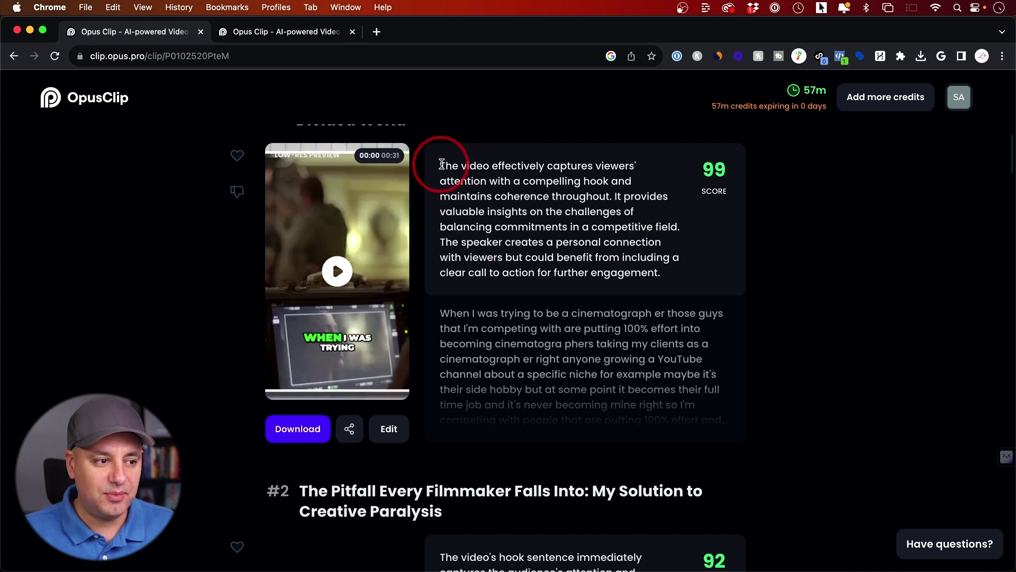
pyautogui.scroll(-5, 659, 273)
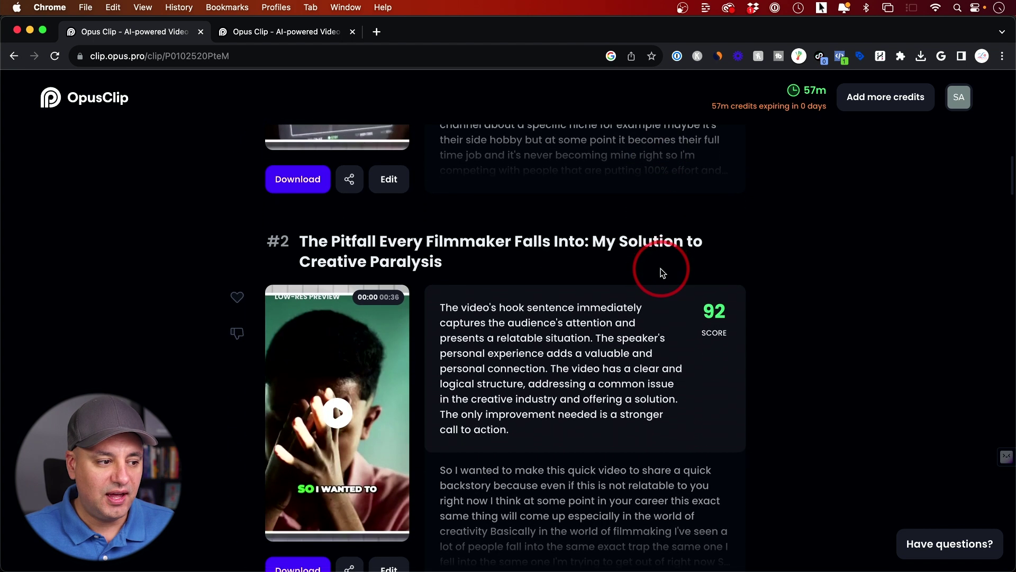
pyautogui.scroll(-2, 661, 272)
pyautogui.scroll(1, 635, 265)
pyautogui.scroll(-5, 389, 262)
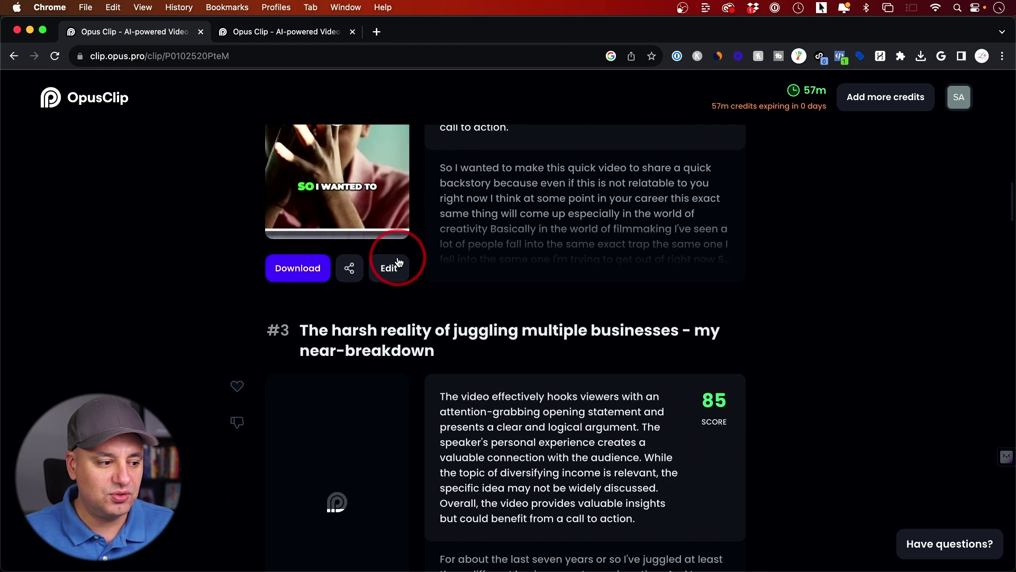
pyautogui.scroll(-1, 560, 307)
pyautogui.scroll(-4, 561, 306)
pyautogui.scroll(-3, 562, 307)
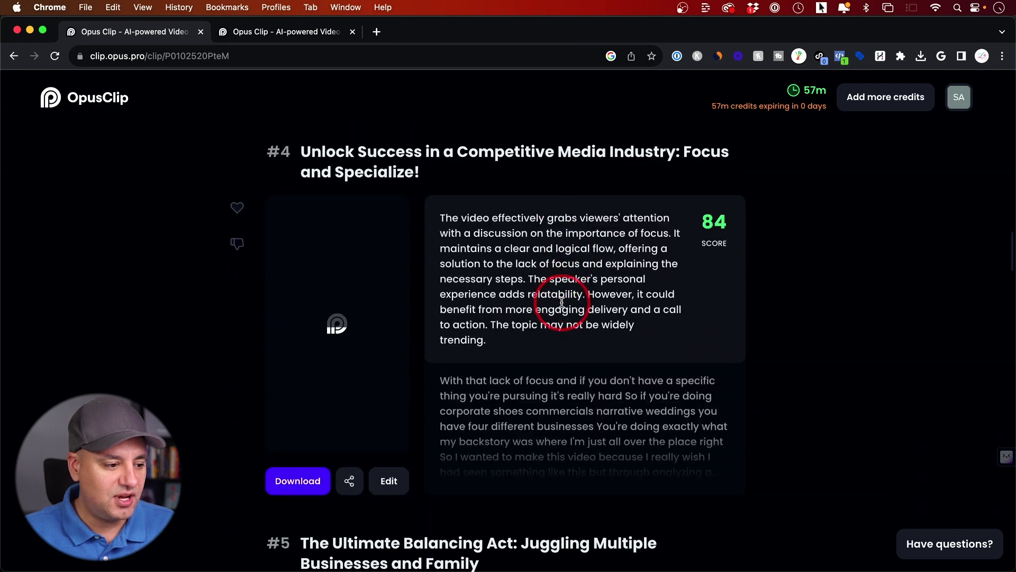
pyautogui.scroll(-2, 561, 307)
pyautogui.scroll(-8, 561, 306)
pyautogui.scroll(-15, 562, 306)
pyautogui.scroll(-5, 561, 307)
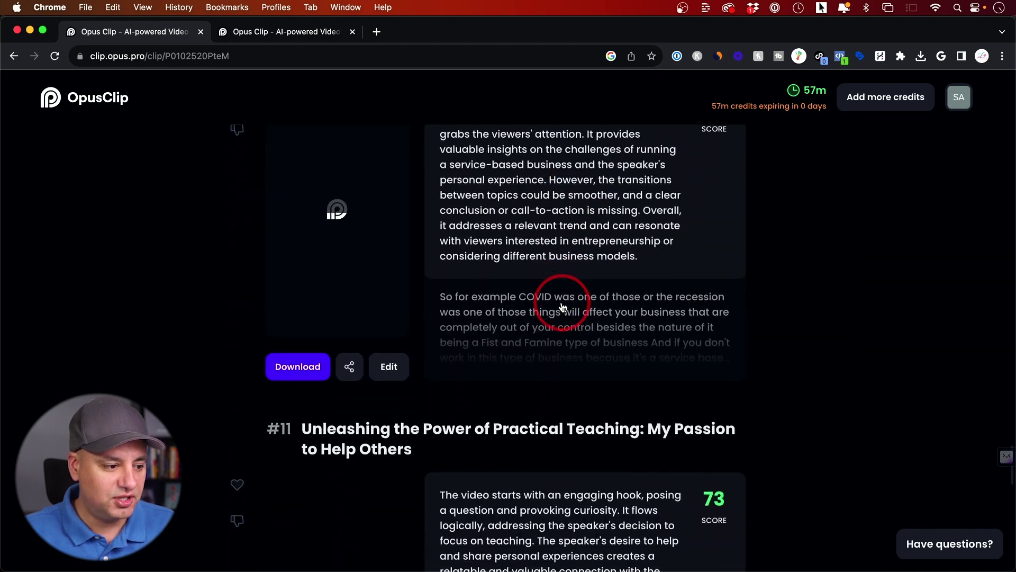
pyautogui.scroll(-6, 562, 307)
pyautogui.scroll(-5, 561, 307)
pyautogui.scroll(-5, 561, 306)
pyautogui.scroll(-3, 561, 306)
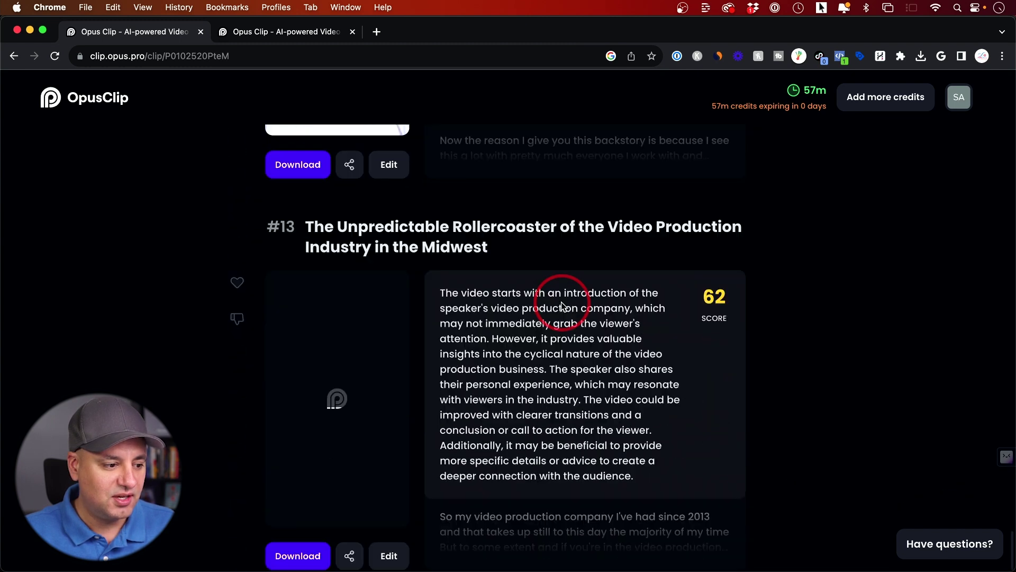
pyautogui.scroll(-1, 560, 307)
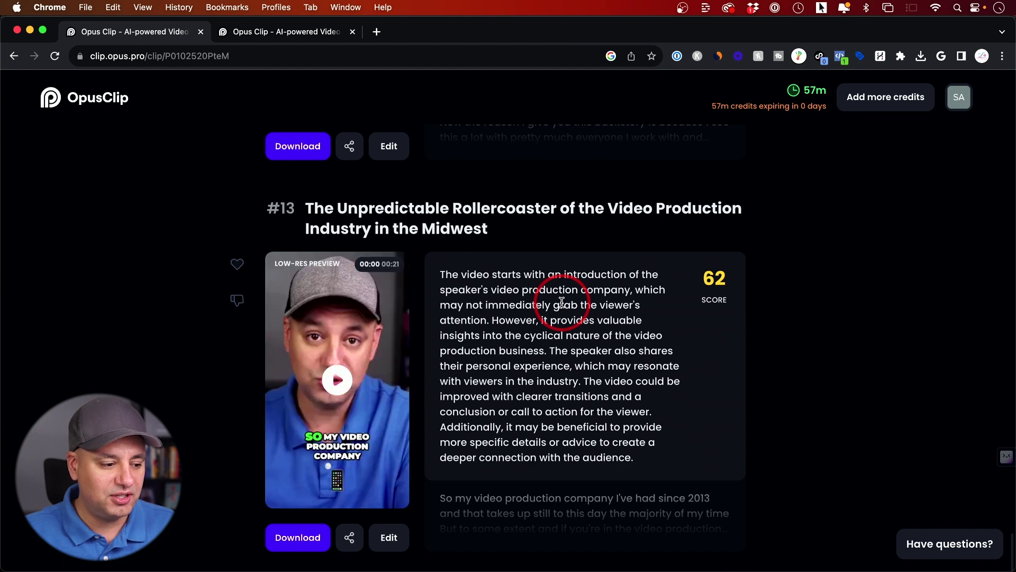
pyautogui.scroll(10, 556, 299)
pyautogui.scroll(20, 511, 262)
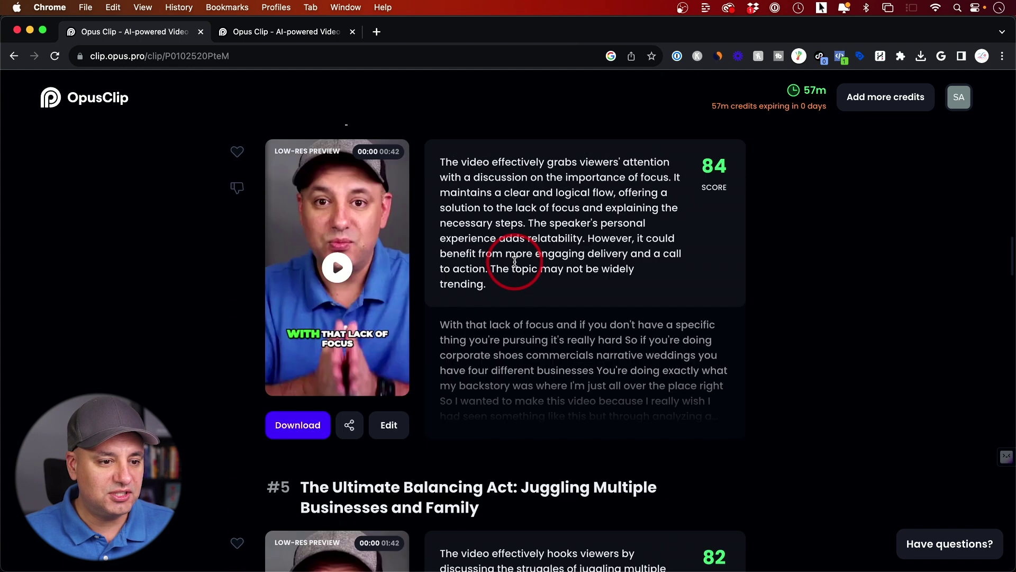
pyautogui.scroll(15, 511, 273)
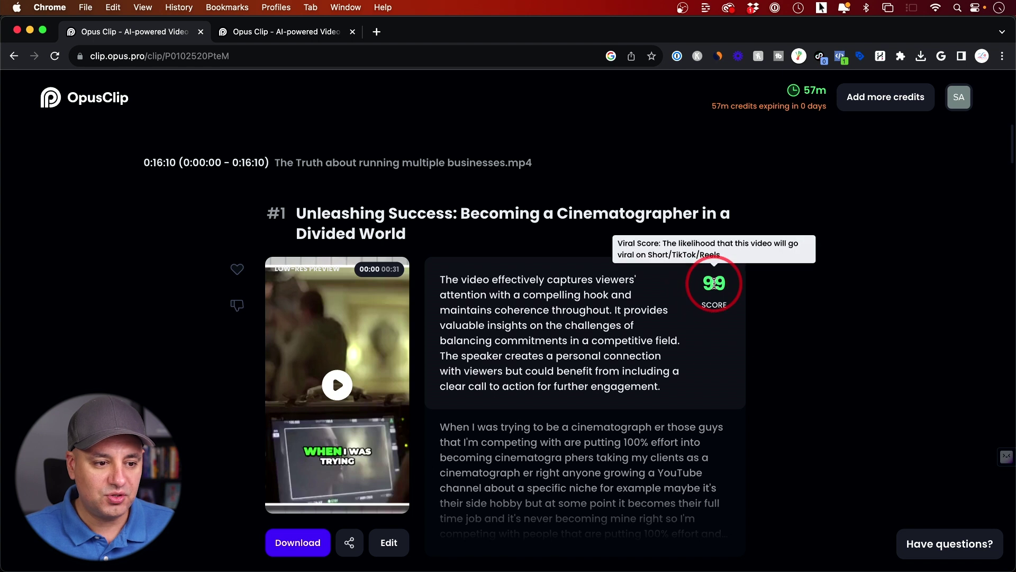
pyautogui.moveTo(714, 290)
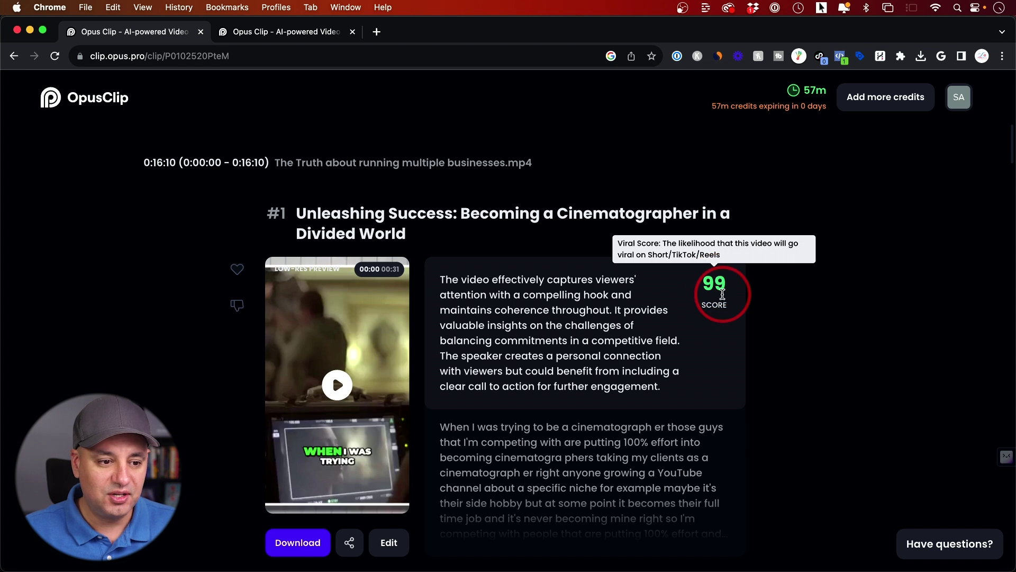
pyautogui.scroll(-1, 742, 336)
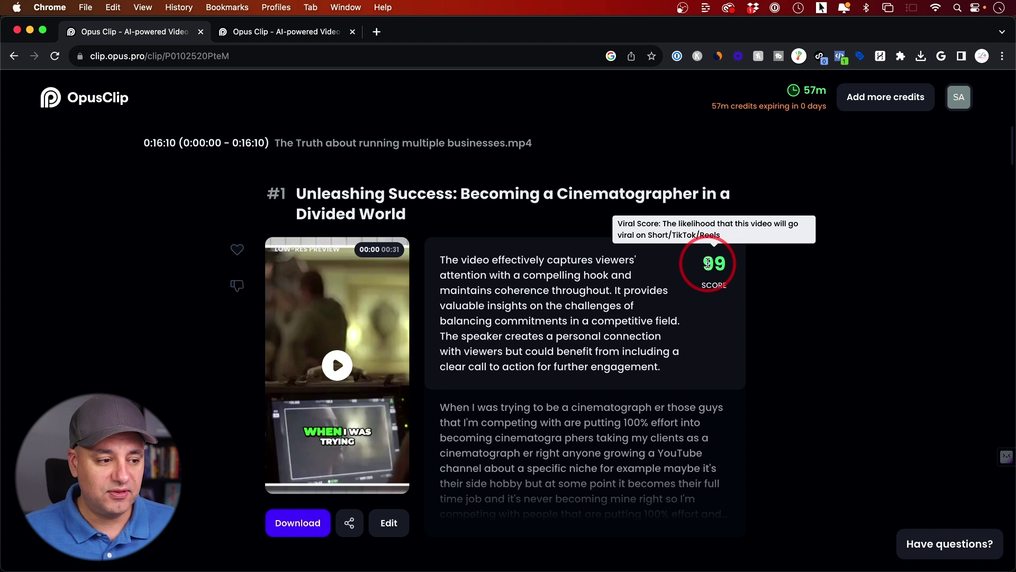
pyautogui.scroll(-1, 699, 286)
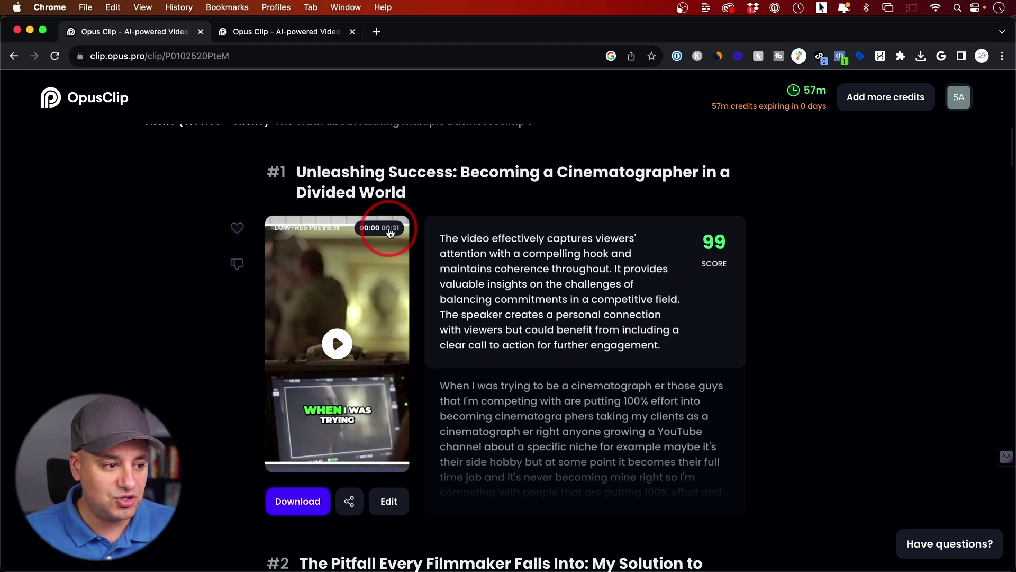
pyautogui.scroll(-2, 393, 236)
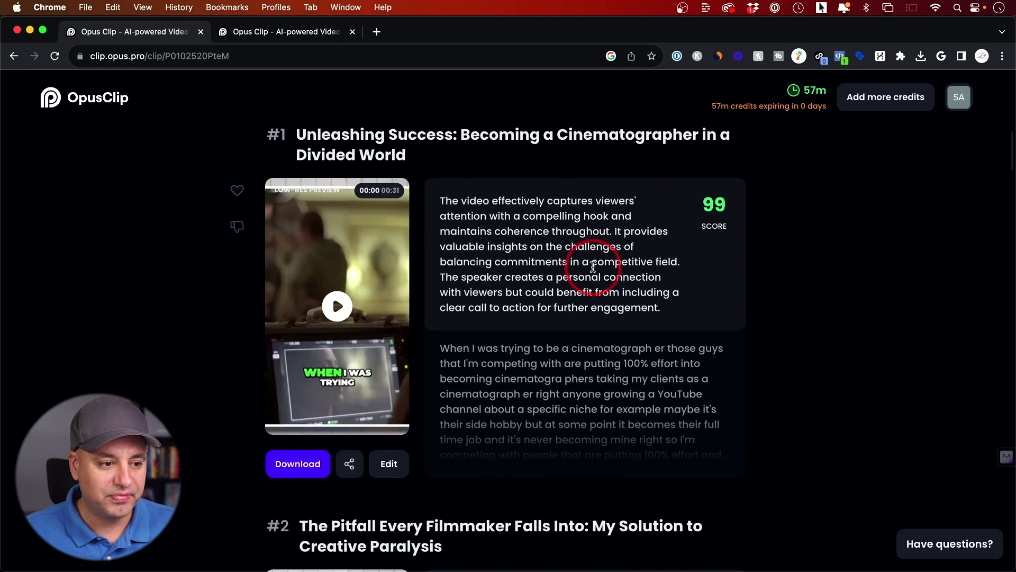
pyautogui.scroll(1, 502, 227)
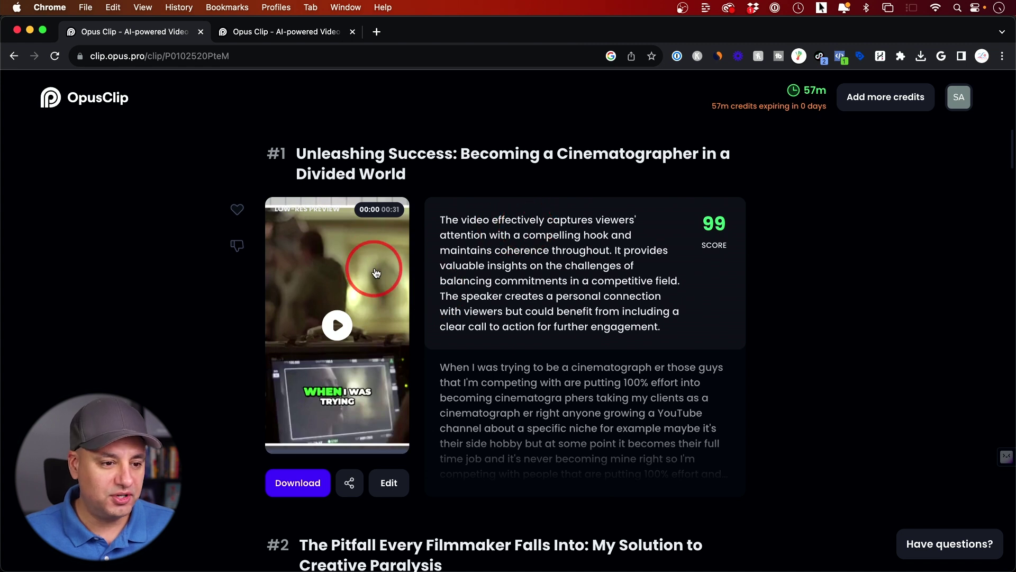
pyautogui.scroll(-6, 477, 321)
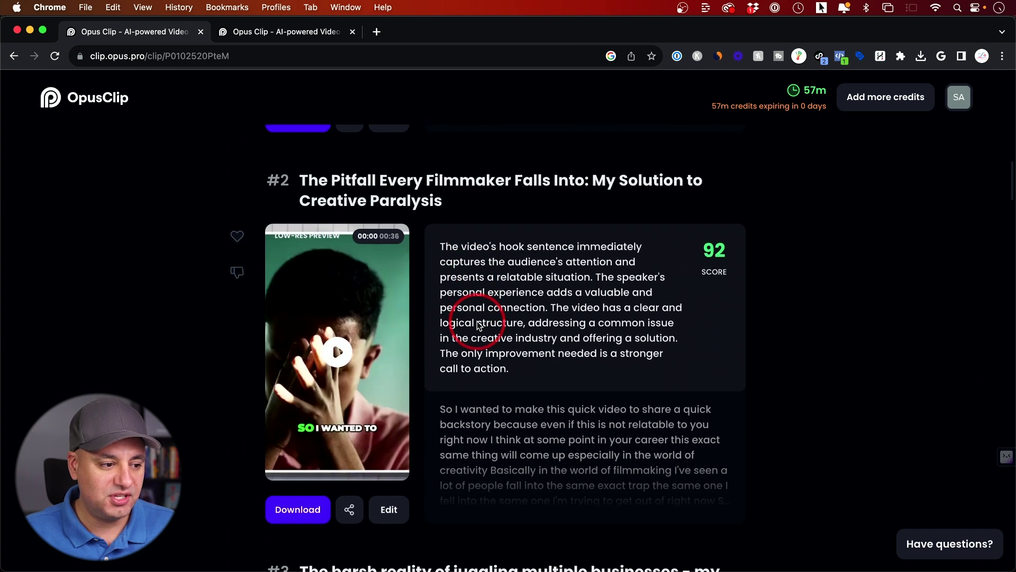
pyautogui.scroll(-3, 477, 321)
pyautogui.scroll(-2, 468, 333)
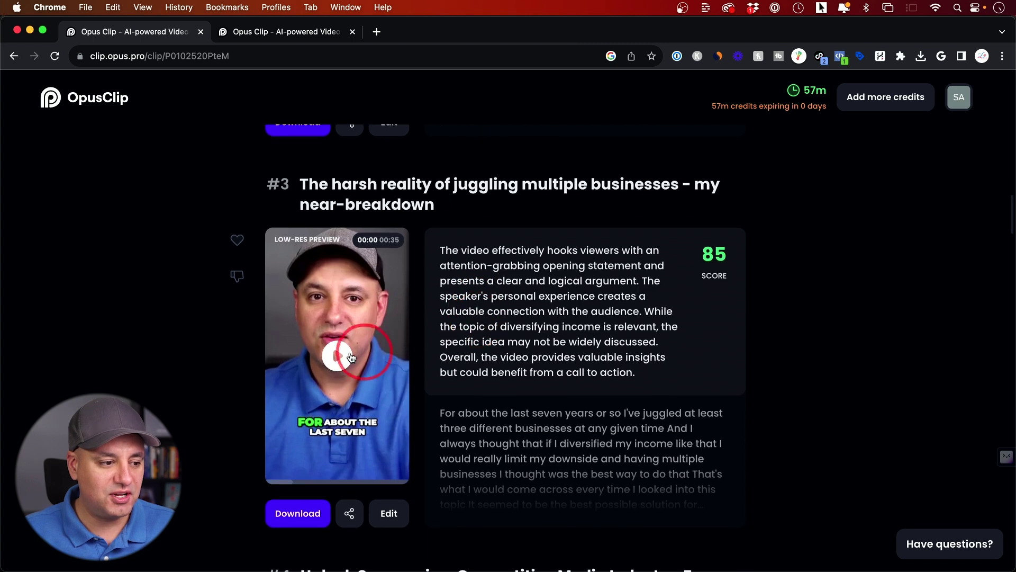
pyautogui.scroll(-1, 421, 351)
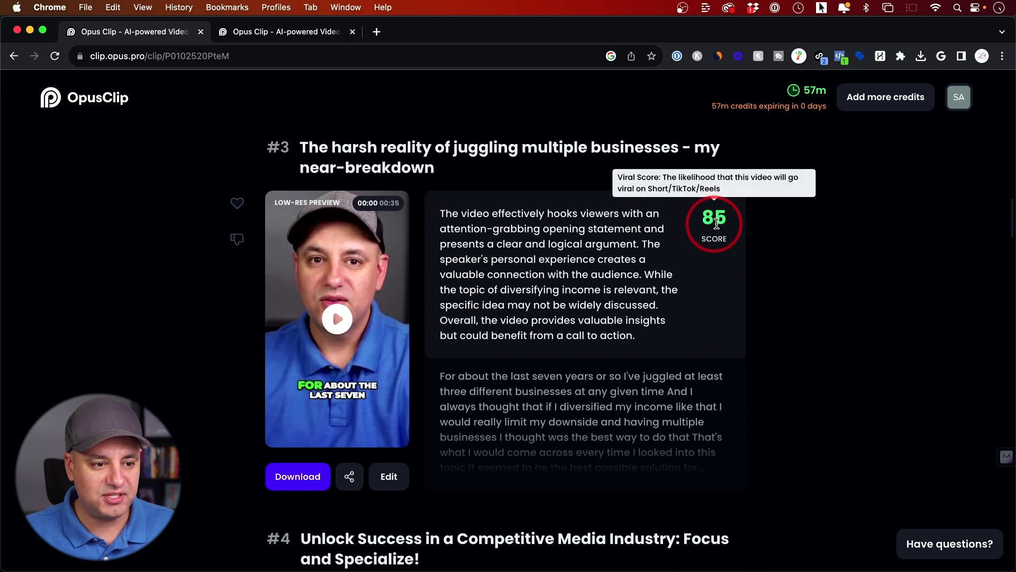
pyautogui.scroll(-1, 477, 316)
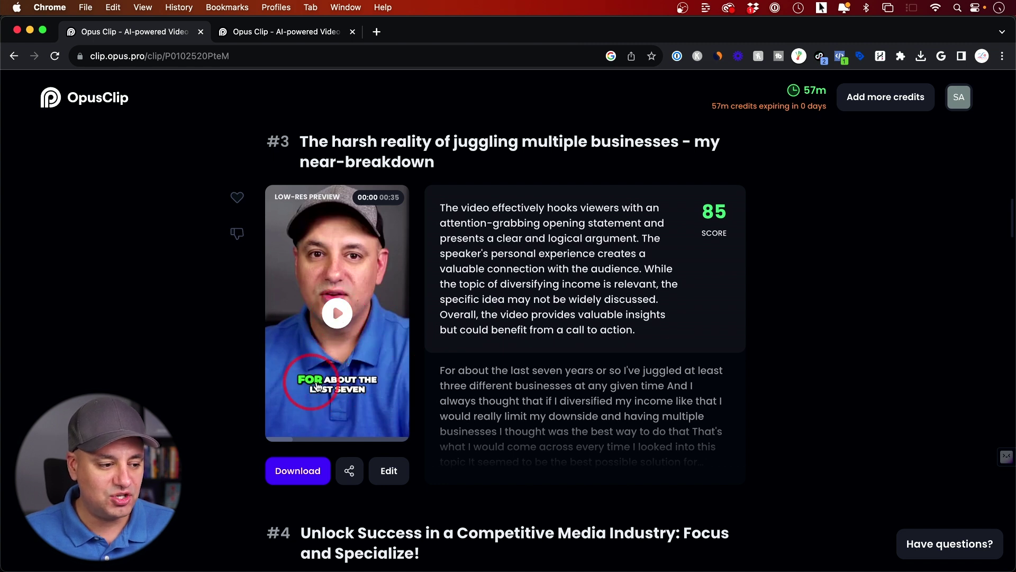
pyautogui.moveTo(337, 313)
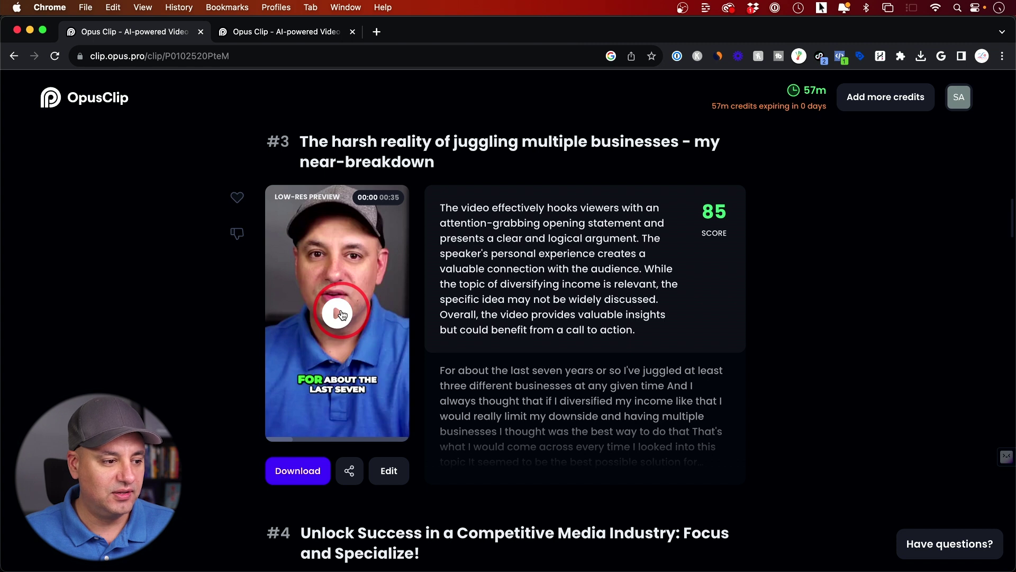
pyautogui.click(340, 315)
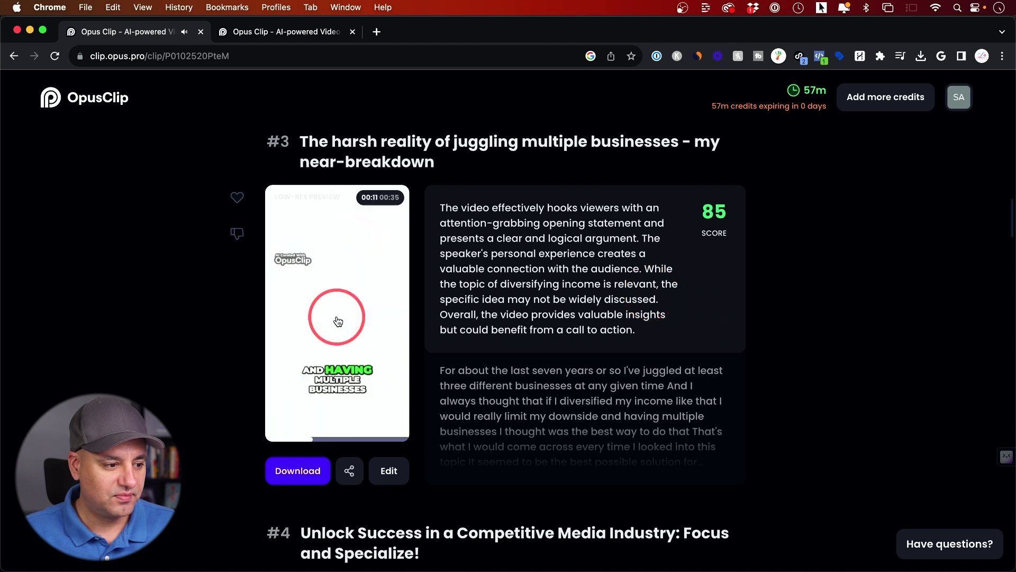
pyautogui.click(337, 333)
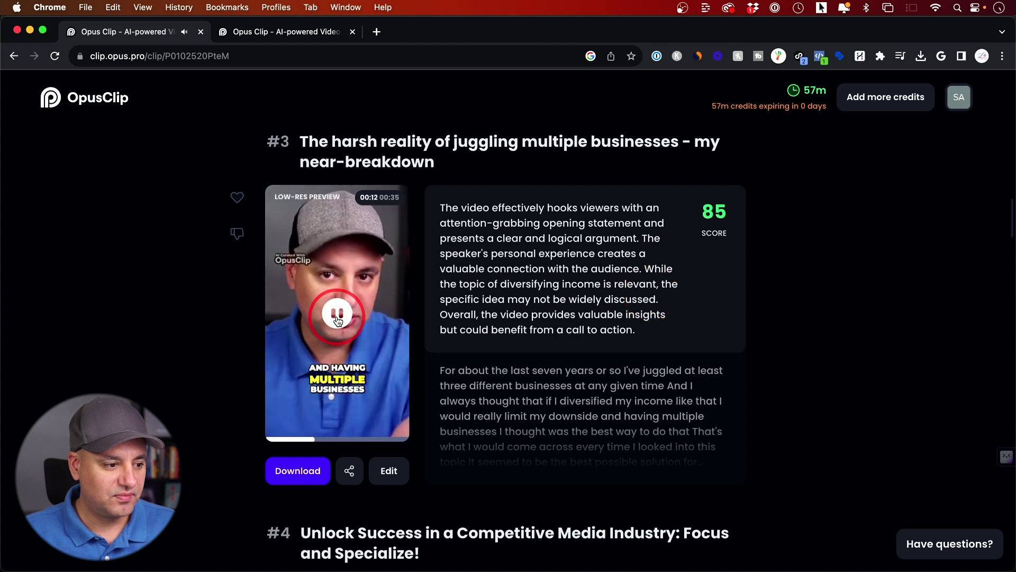
pyautogui.click(302, 439)
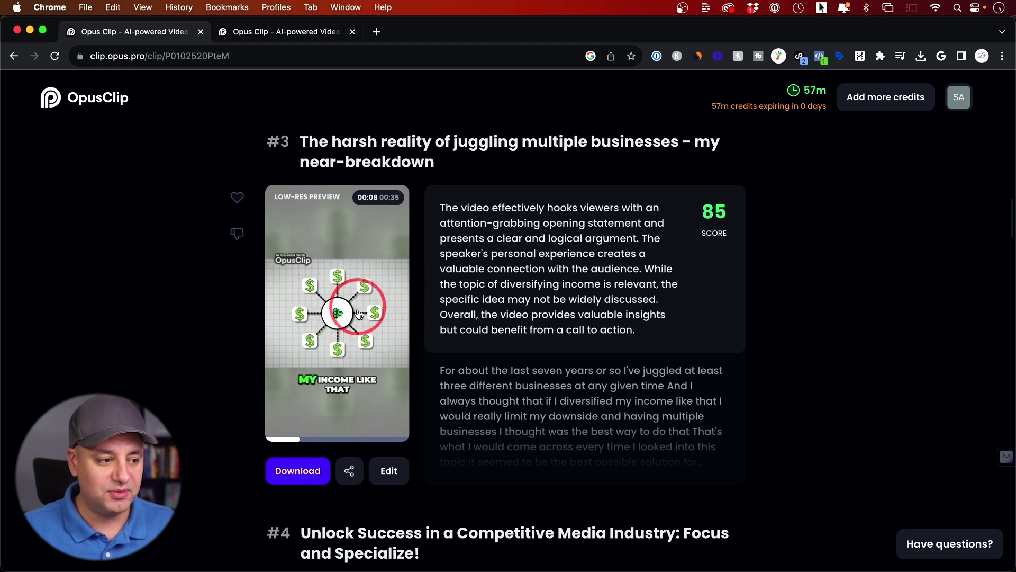
pyautogui.scroll(-1, 359, 315)
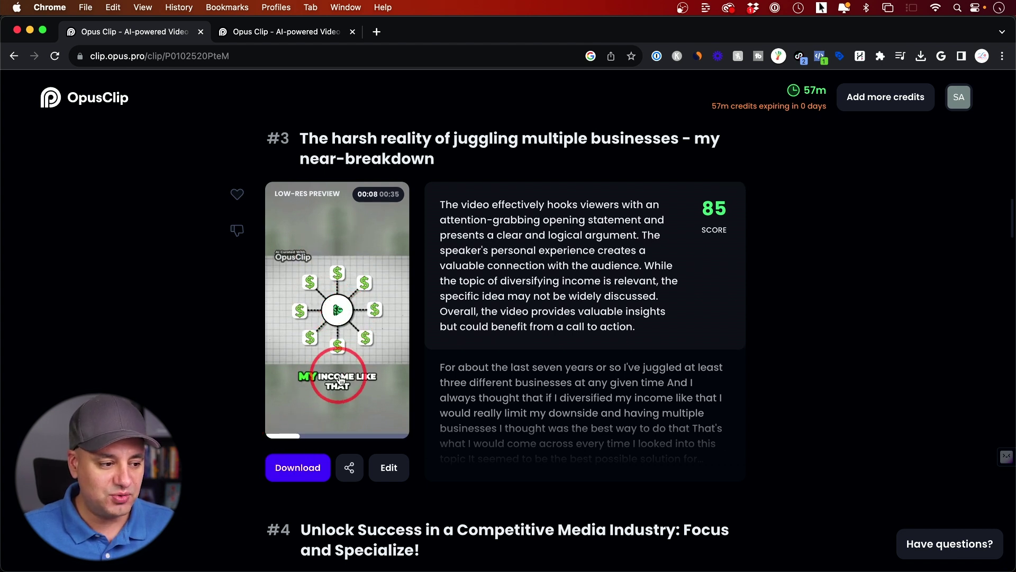
pyautogui.moveTo(297, 435); pyautogui.dragTo(367, 437)
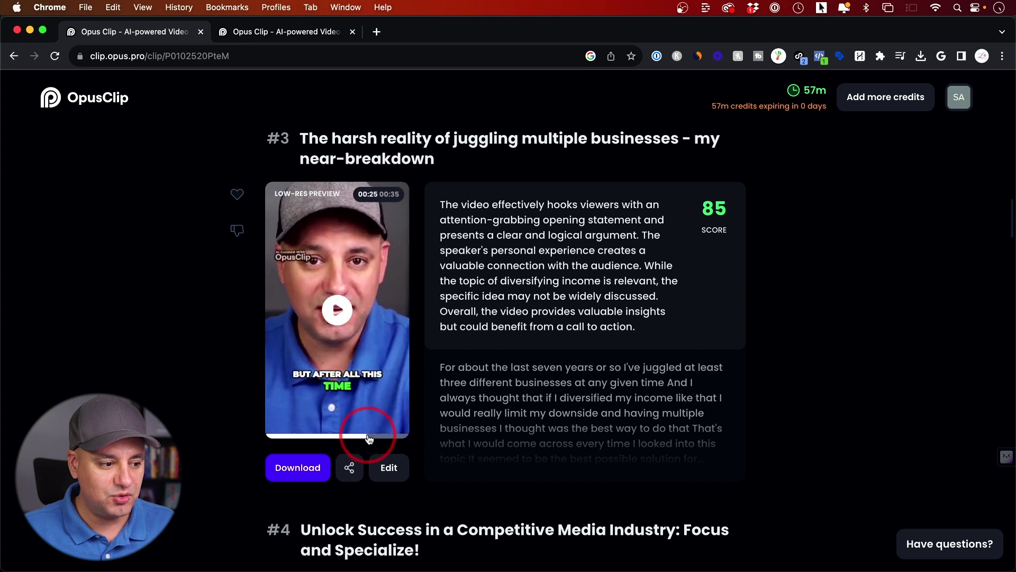
pyautogui.moveTo(368, 438); pyautogui.dragTo(298, 435)
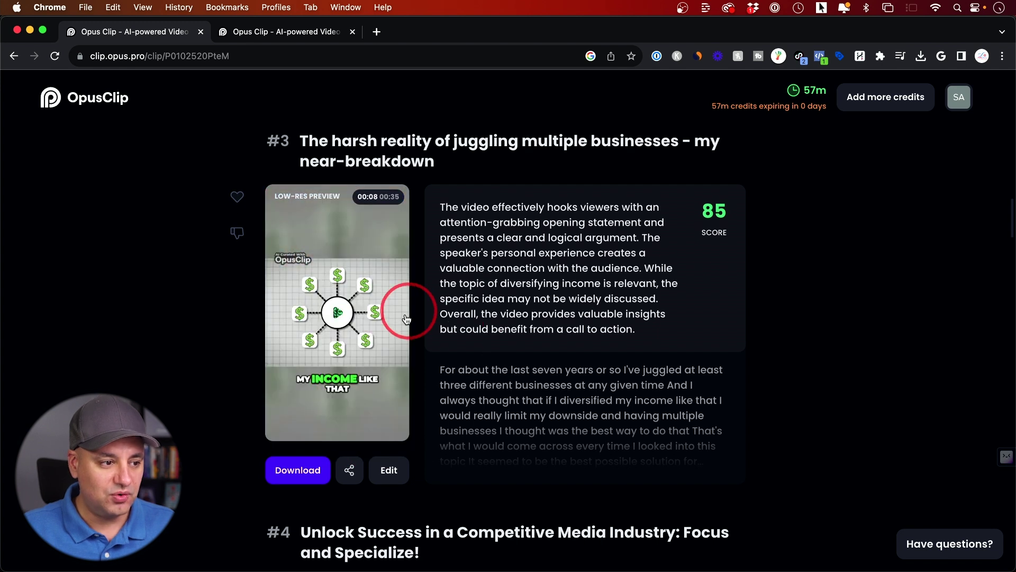
pyautogui.scroll(-3, 486, 305)
pyautogui.scroll(2, 483, 316)
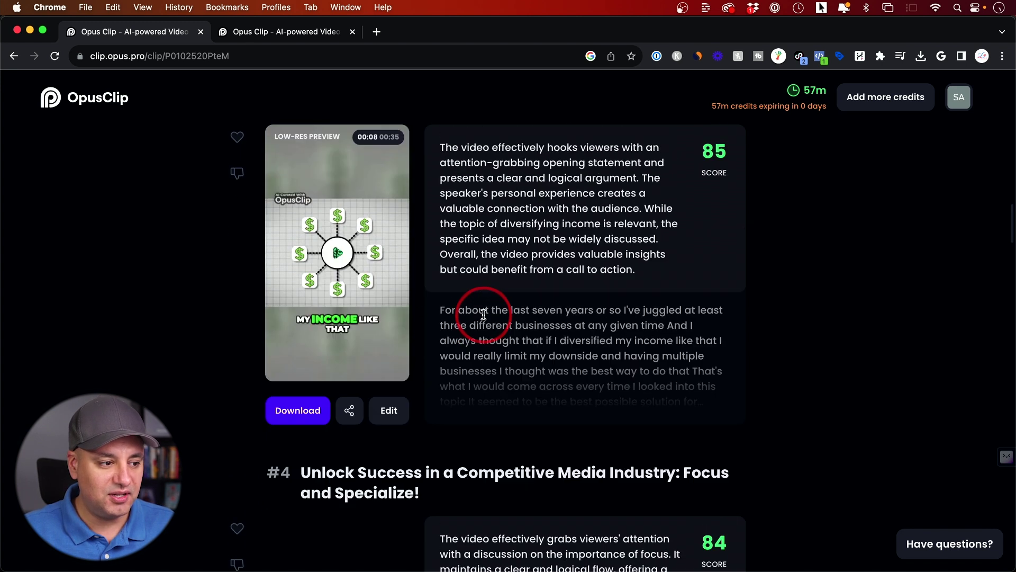
pyautogui.scroll(1, 483, 315)
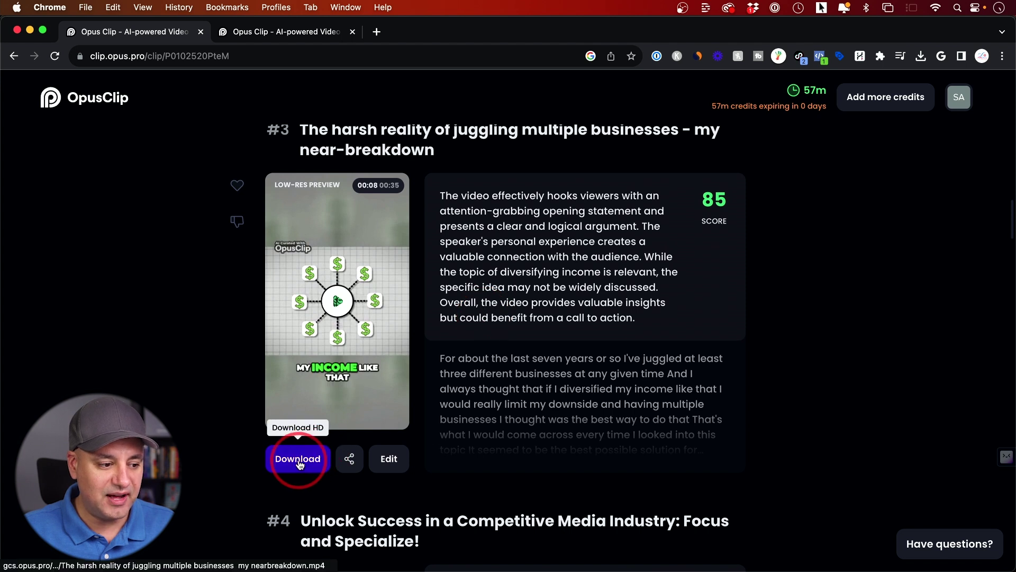
pyautogui.click(389, 462)
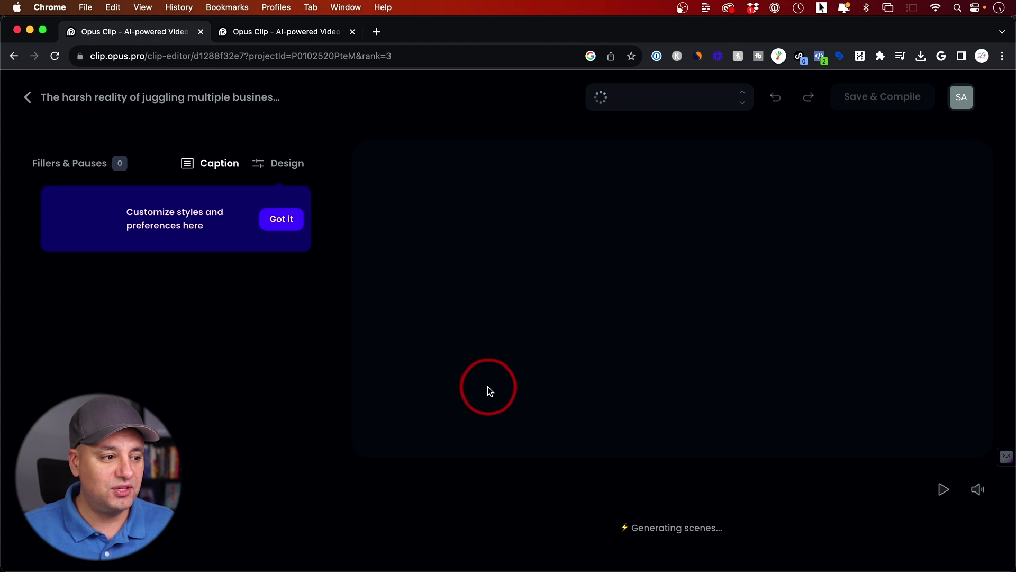
pyautogui.scroll(-1, 159, 352)
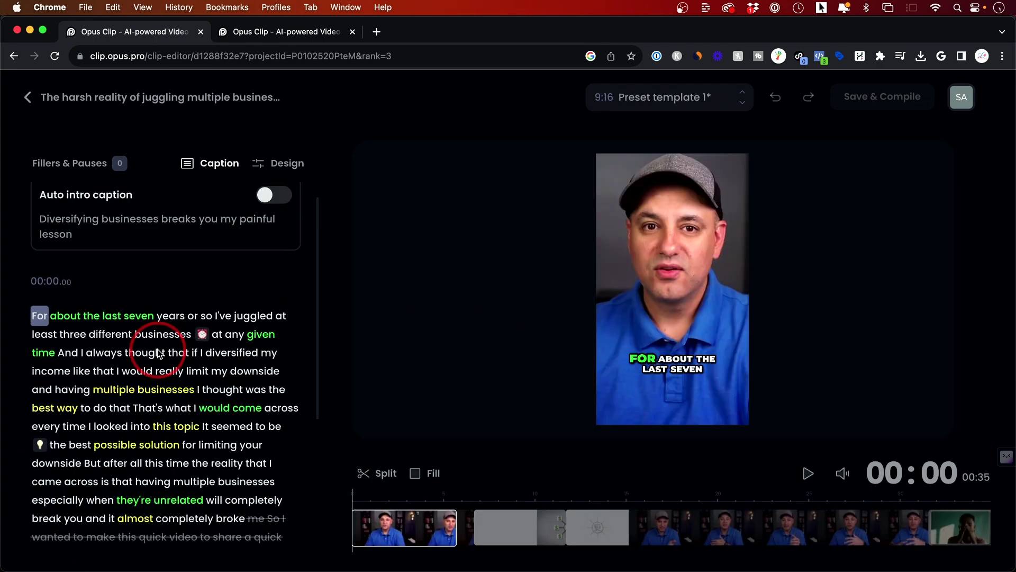
pyautogui.scroll(-2, 159, 352)
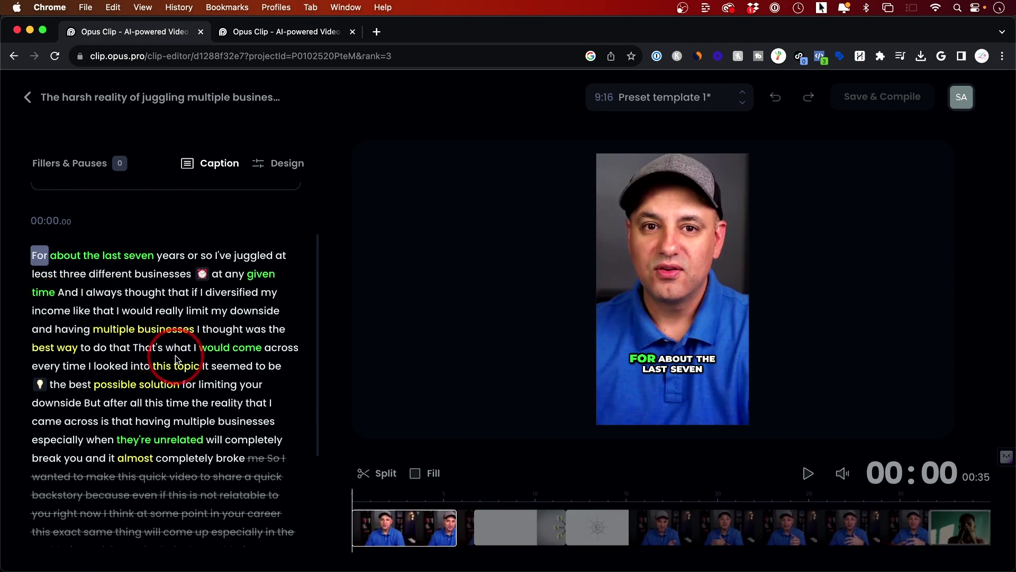
pyautogui.scroll(-1, 175, 359)
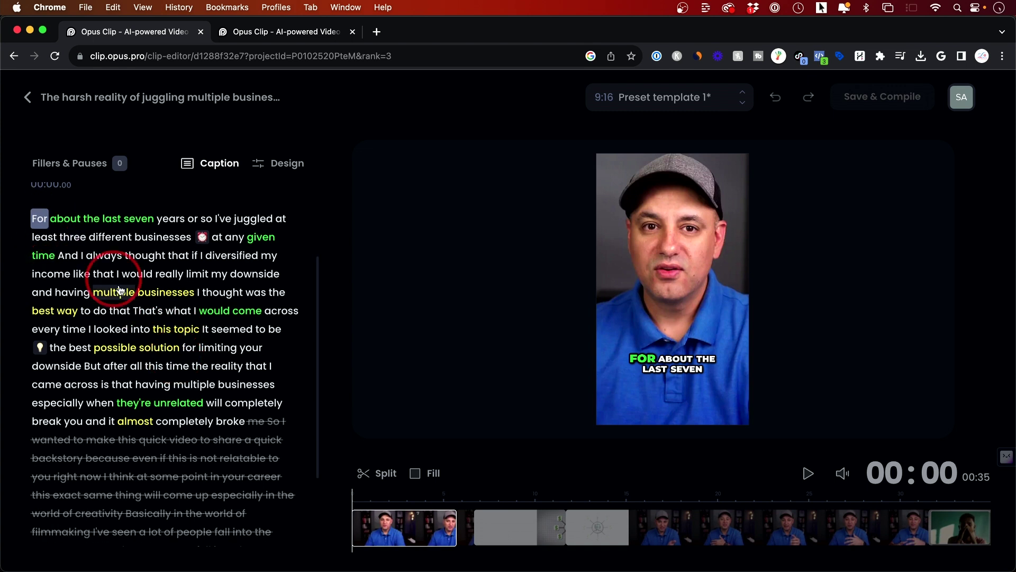
pyautogui.scroll(-1, 201, 396)
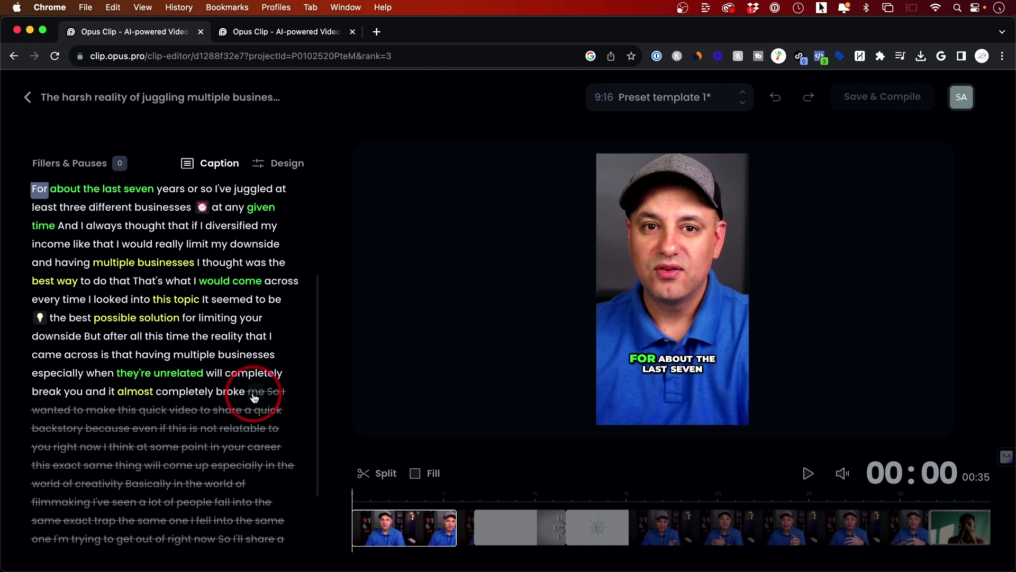
pyautogui.scroll(-1, 254, 398)
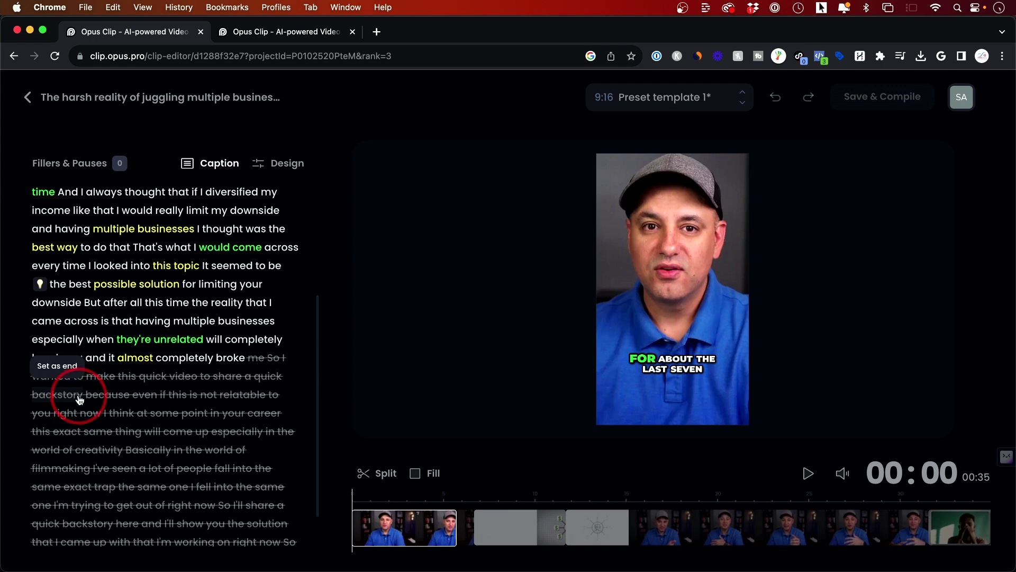
# Set clip #3's end after 'broke me' in the transcript, making it 36 seconds
pyautogui.click(48, 366)
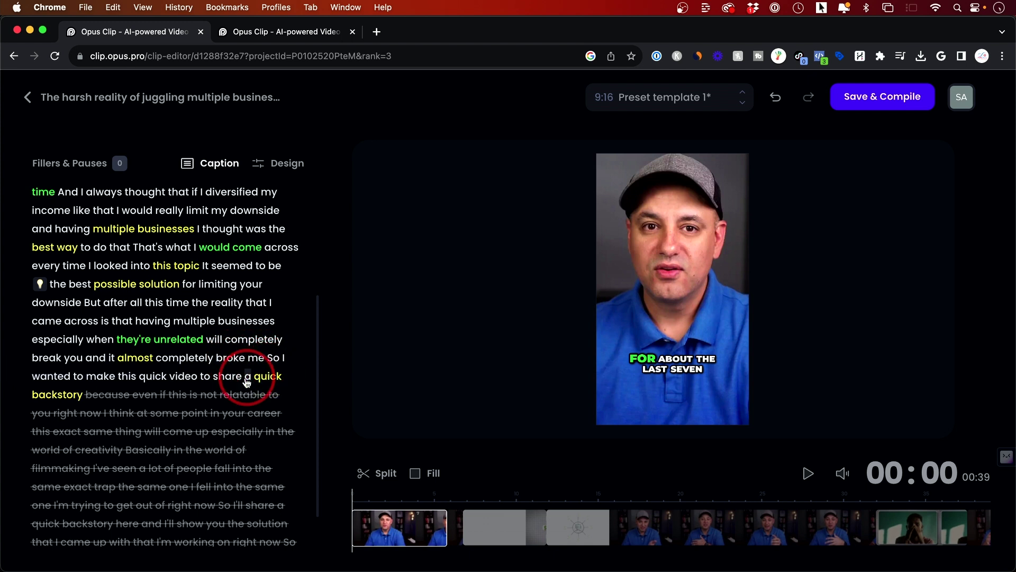
pyautogui.click(71, 398)
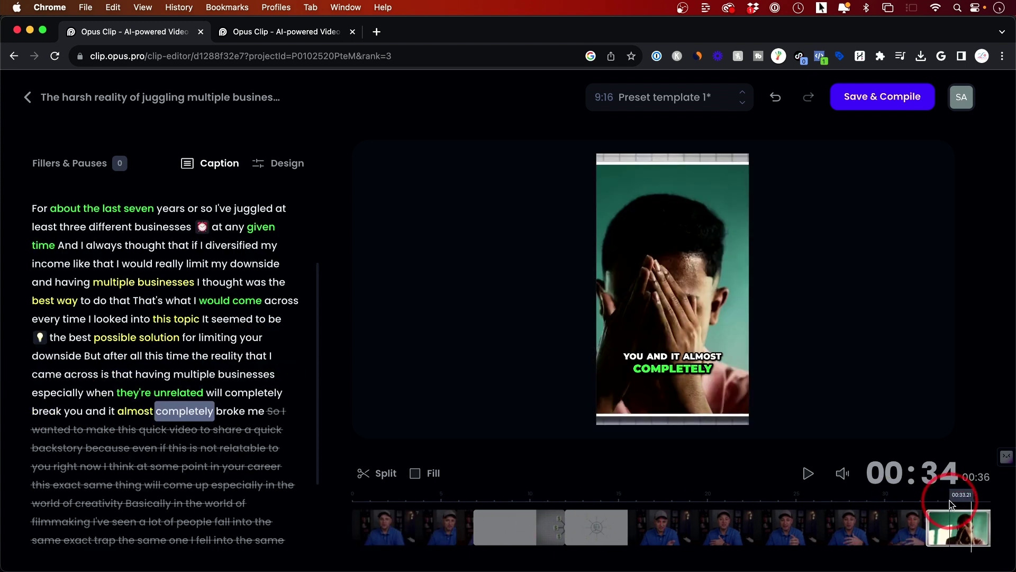
# Review clip #3 at 00:22, 00:13 and the word 'solution', then show Design settings
pyautogui.click(746, 516)
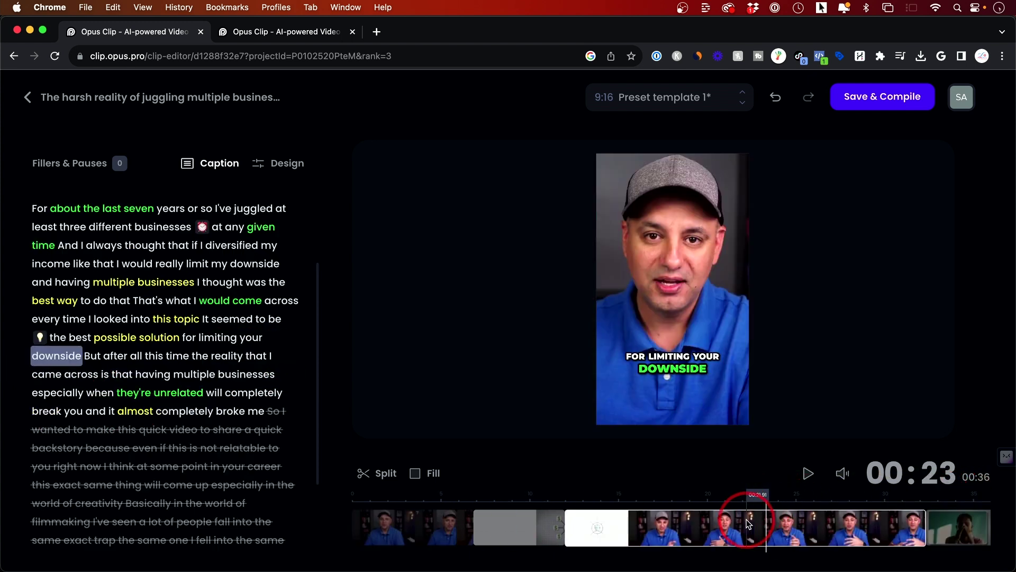
pyautogui.click(586, 529)
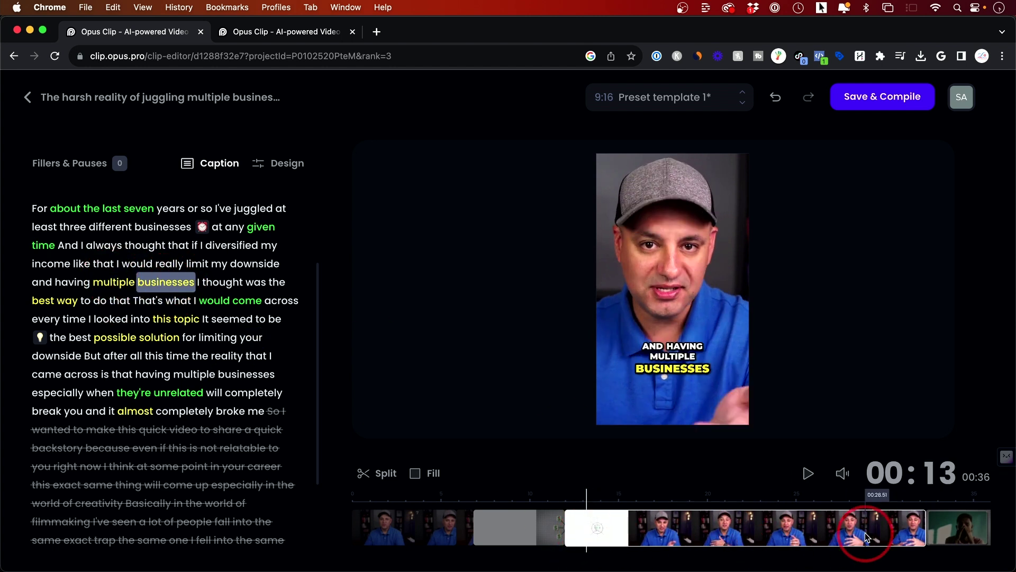
pyautogui.click(156, 340)
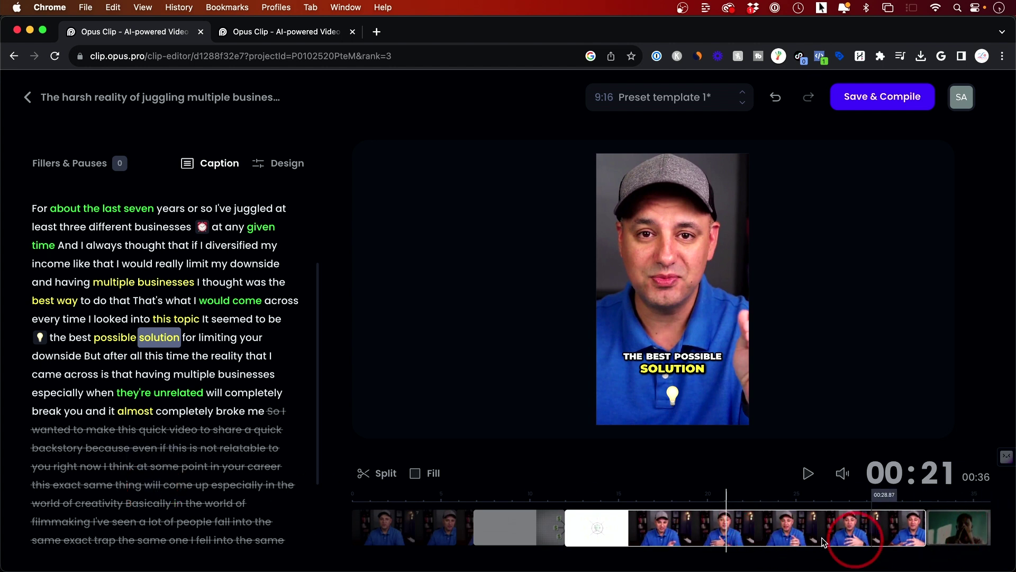
pyautogui.scroll(1, 175, 424)
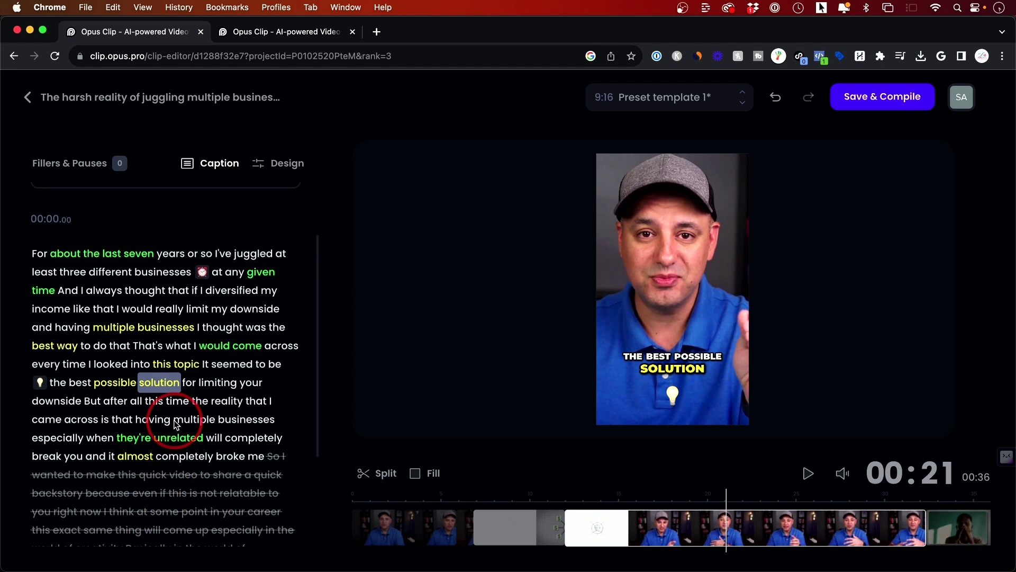
pyautogui.scroll(2, 174, 425)
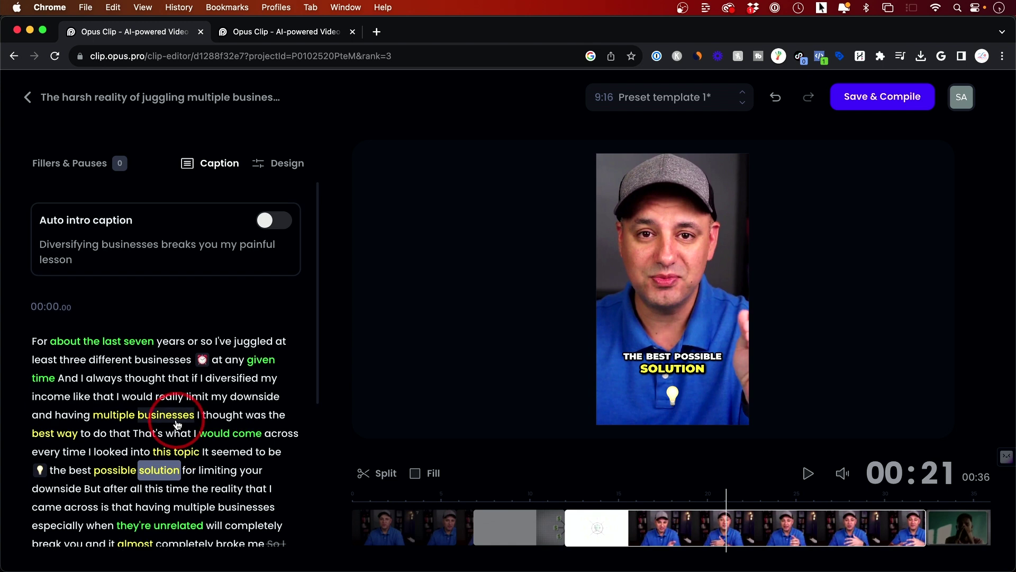
pyautogui.scroll(-2, 163, 420)
pyautogui.scroll(-1, 139, 417)
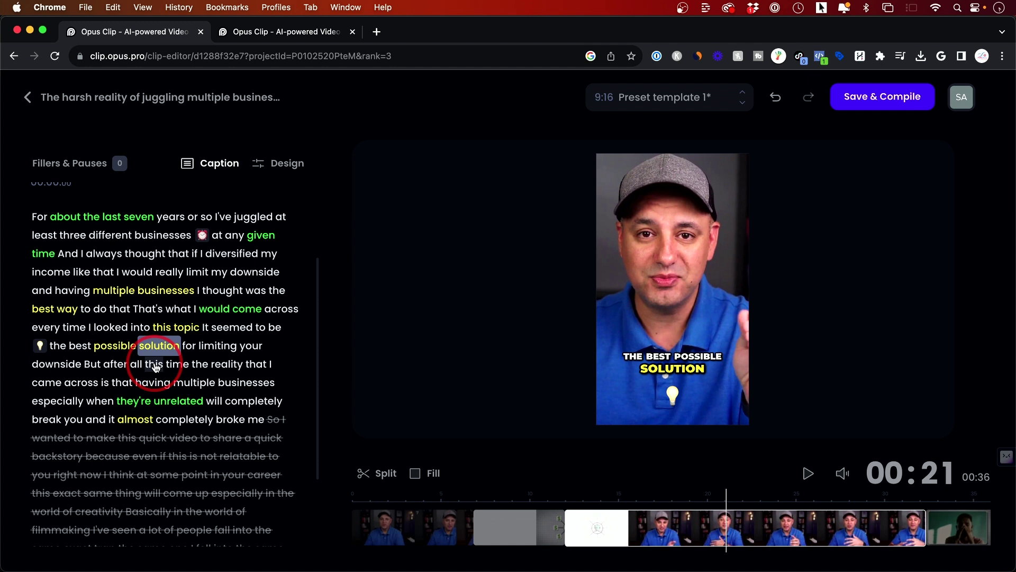
pyautogui.scroll(3, 227, 324)
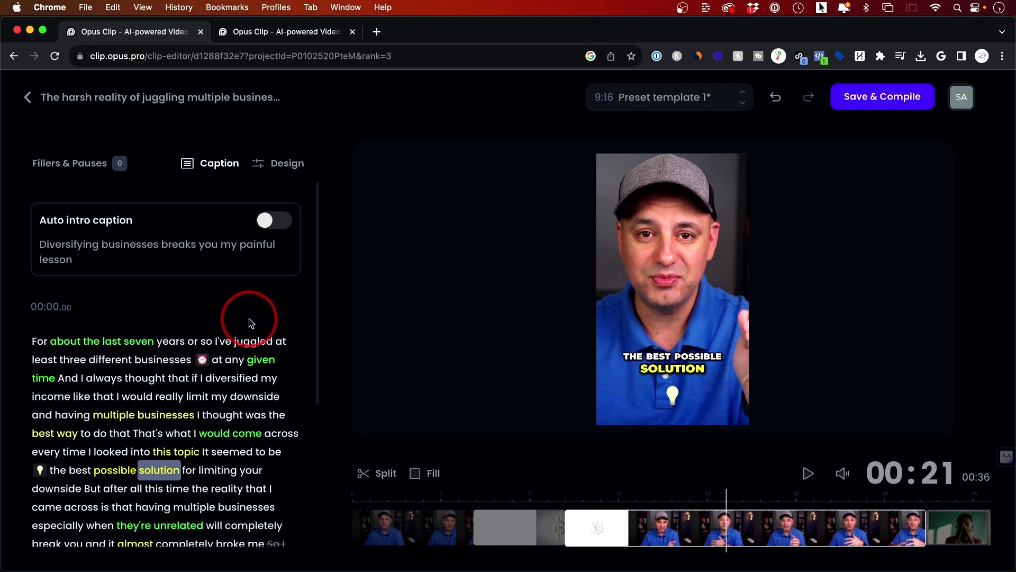
pyautogui.click(284, 167)
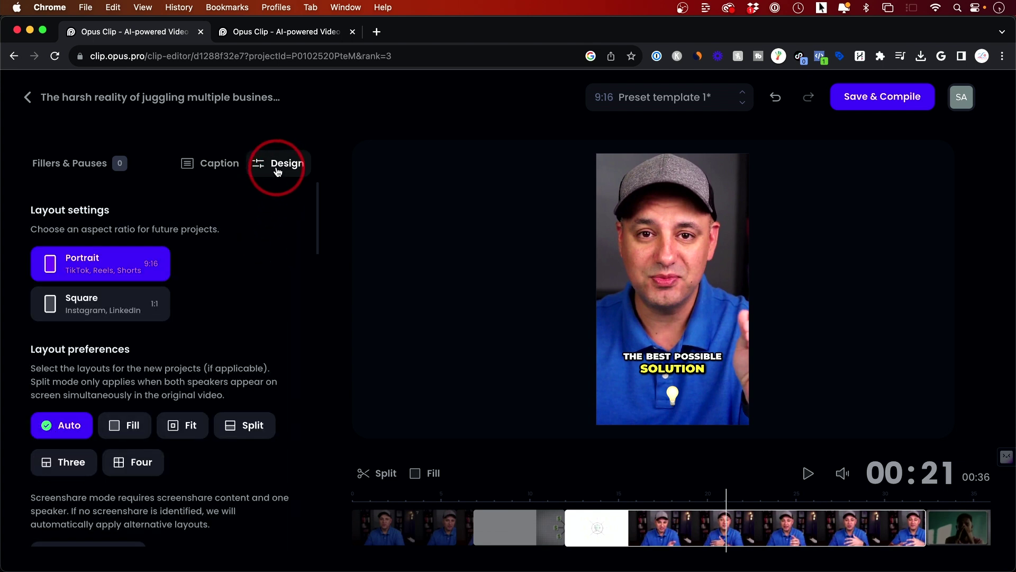
pyautogui.scroll(-1, 271, 217)
pyautogui.scroll(1, 107, 240)
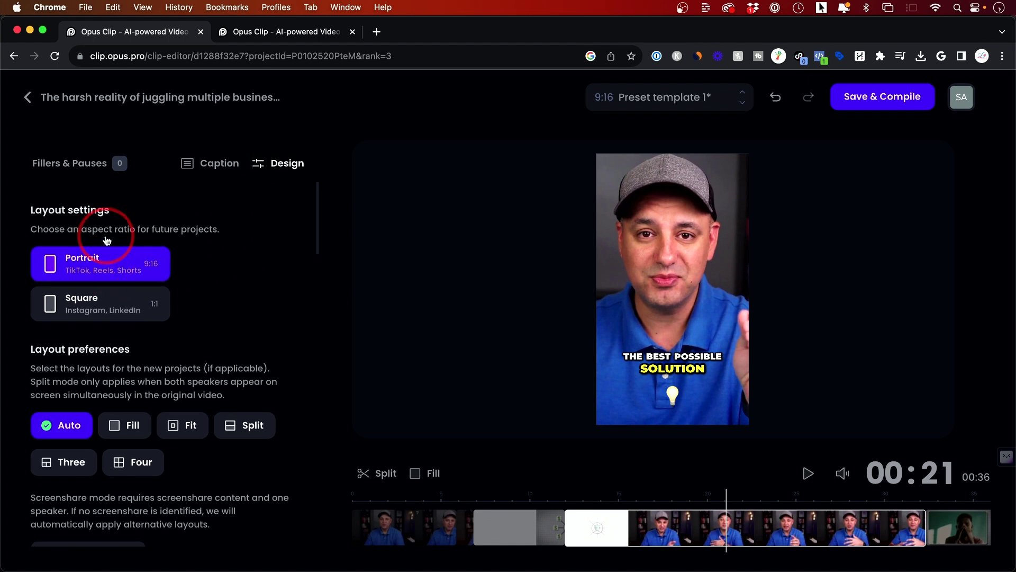
pyautogui.click(103, 304)
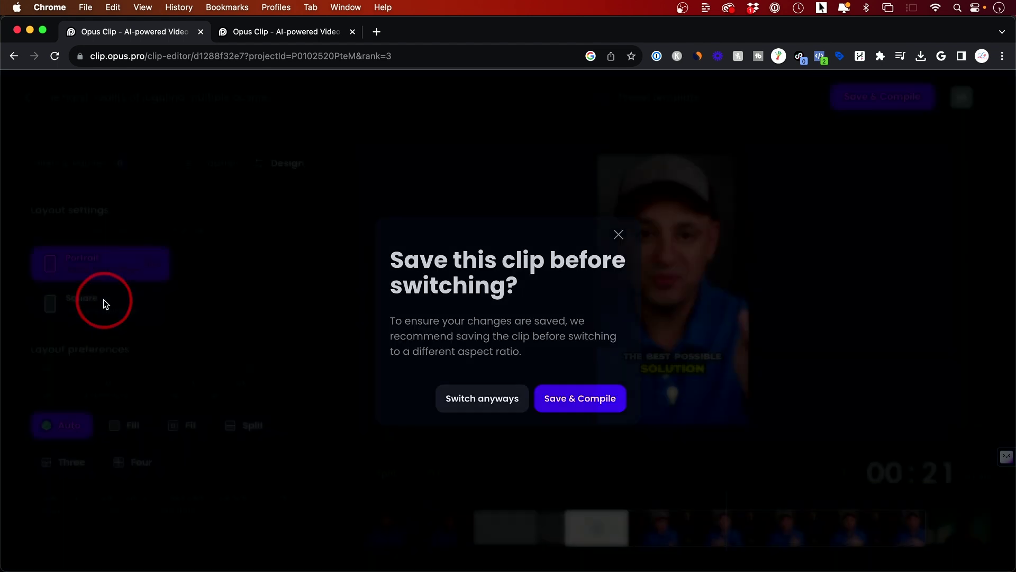
pyautogui.click(619, 236)
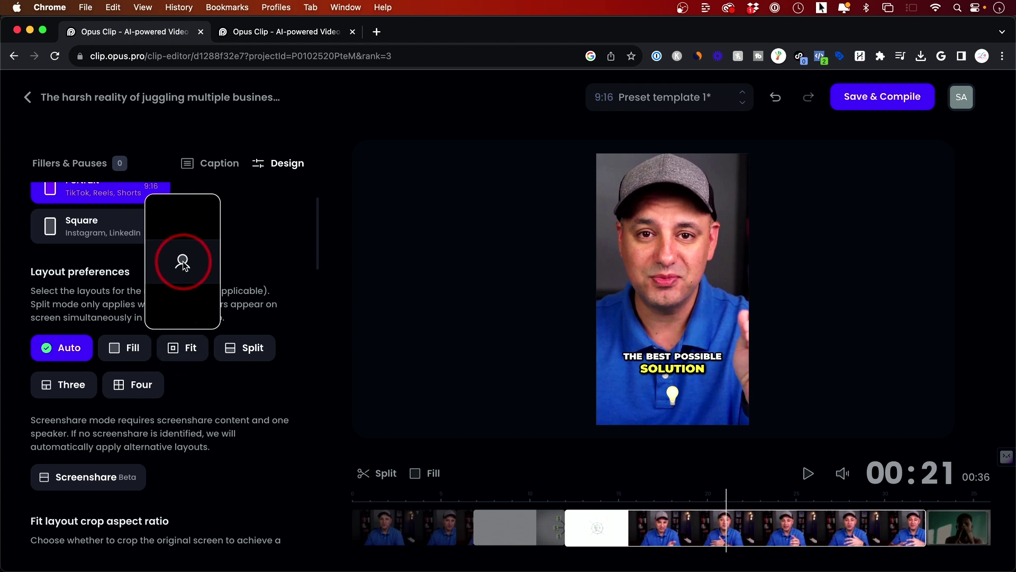
pyautogui.scroll(-2, 256, 347)
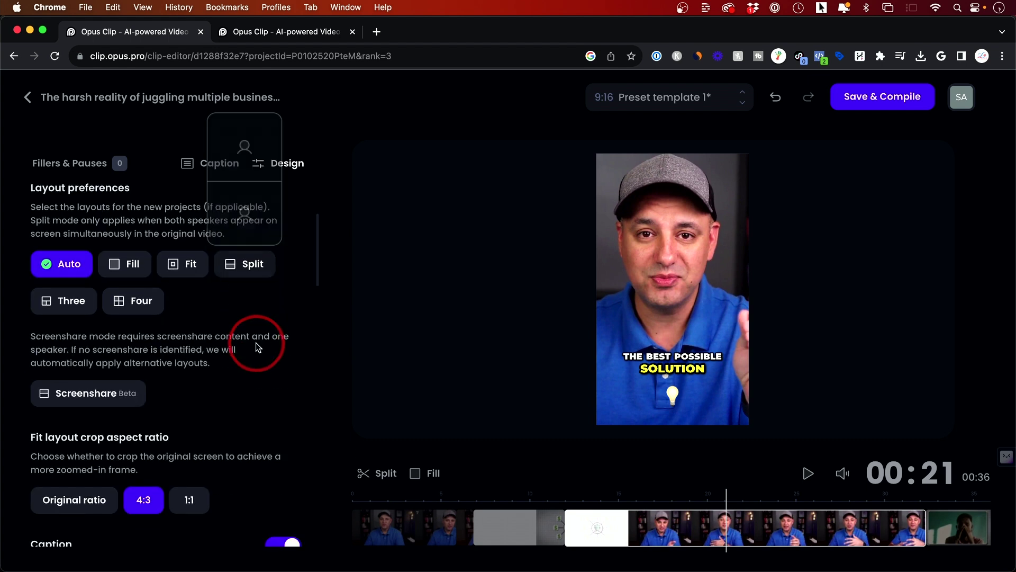
pyautogui.scroll(-5, 113, 311)
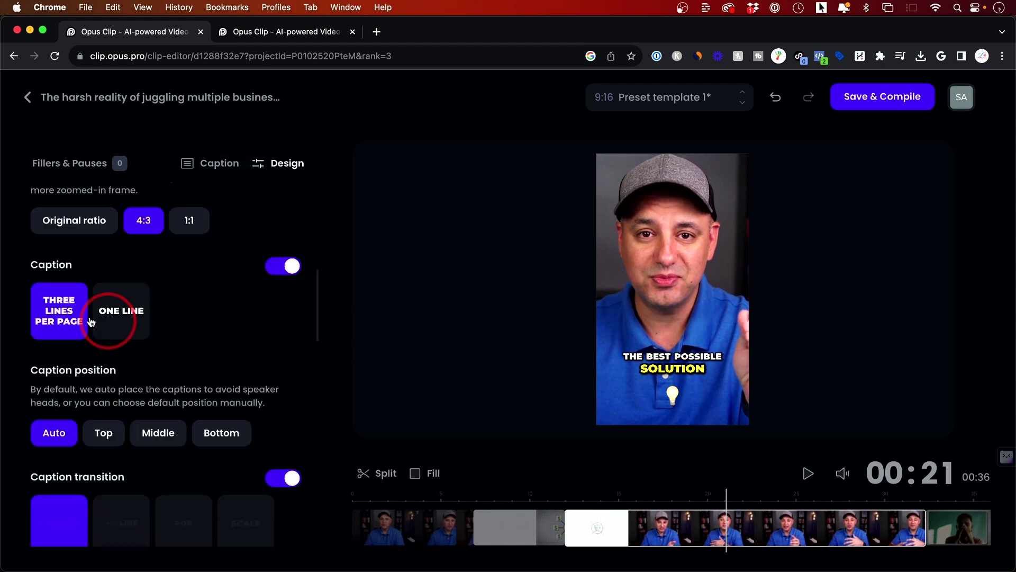
# Try One Line, Bottom and Top captions, then restore three lines and automatic position
pyautogui.click(124, 319)
pyautogui.click(55, 309)
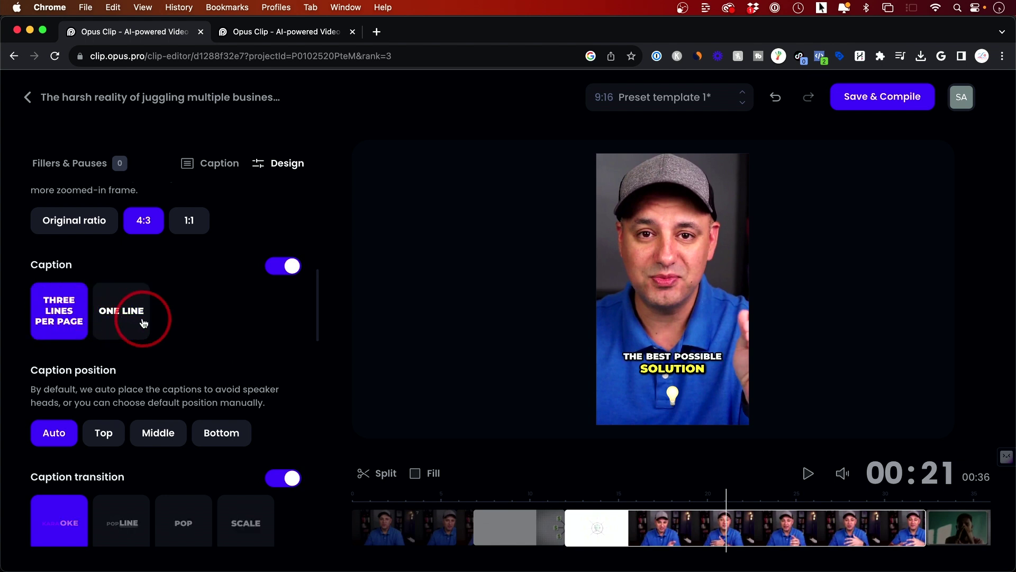
pyautogui.scroll(-1, 39, 310)
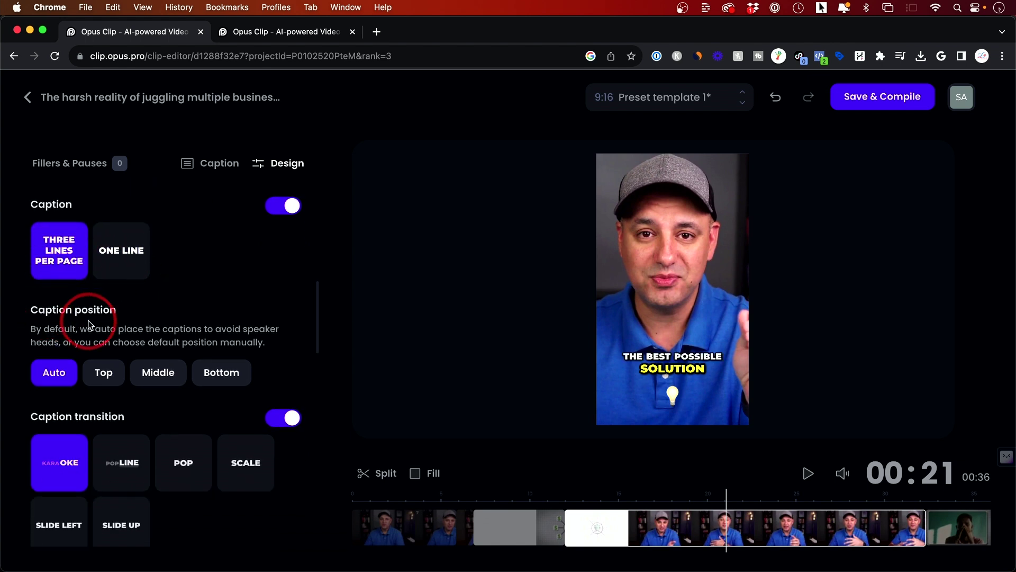
pyautogui.scroll(-1, 90, 326)
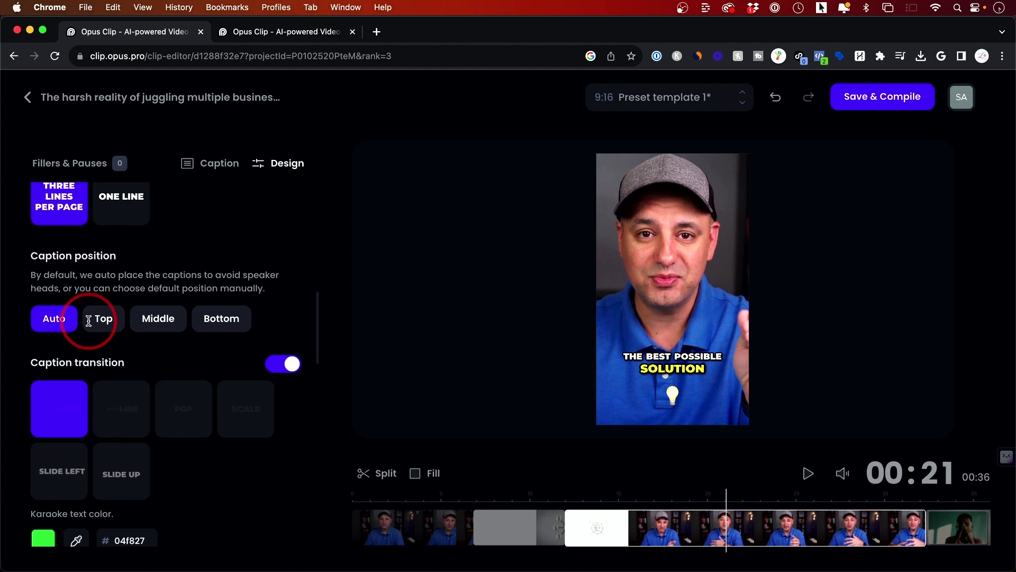
pyautogui.click(220, 318)
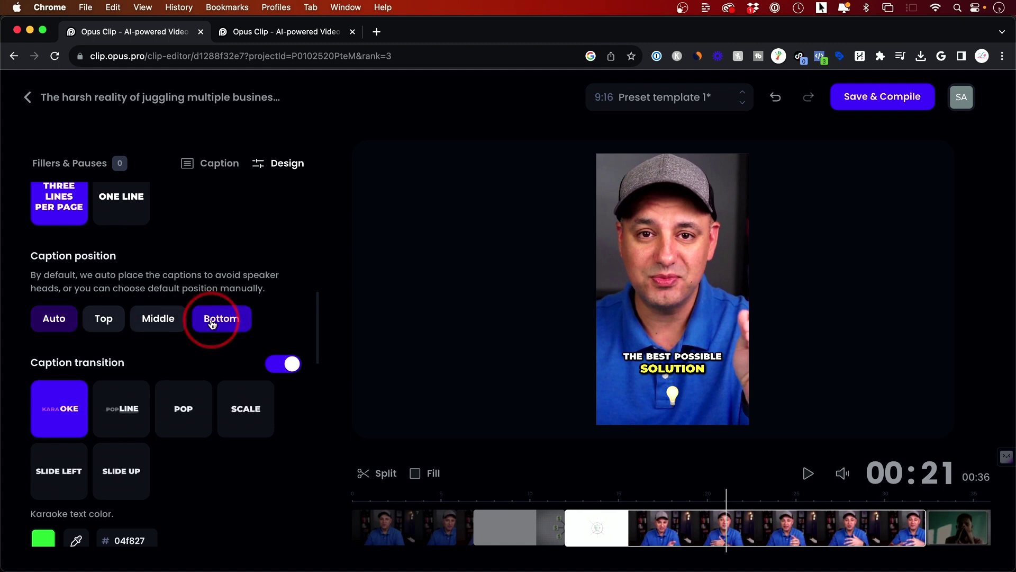
pyautogui.click(103, 319)
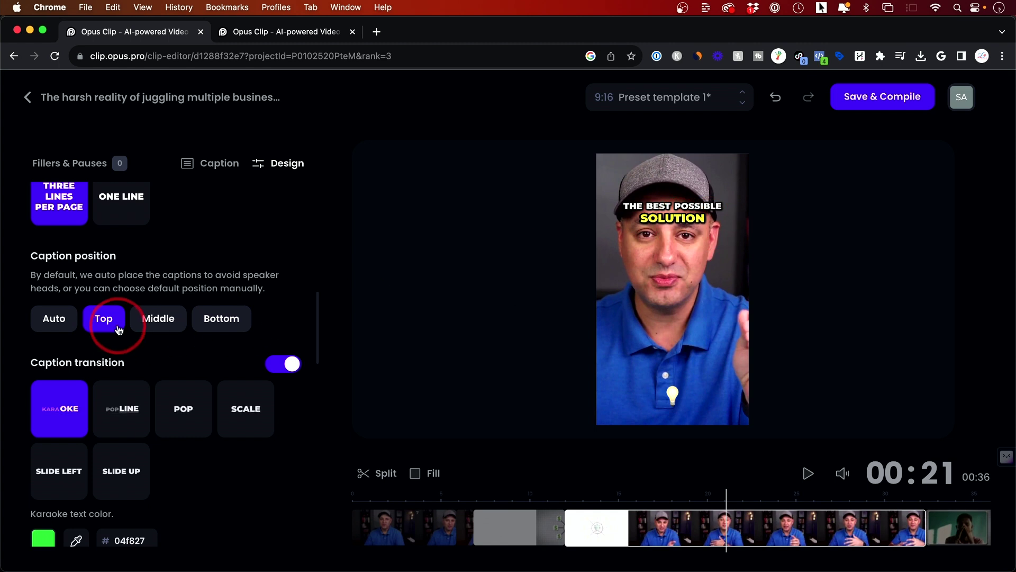
pyautogui.click(53, 318)
pyautogui.scroll(-2, 69, 335)
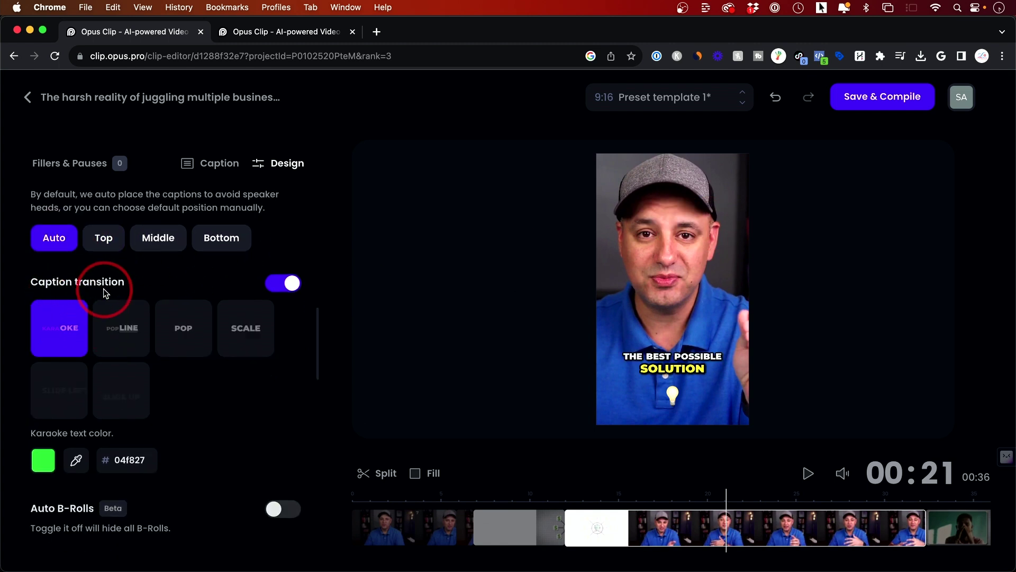
# Try Pop Line, restore the Karaoke transition, and switch on Auto B-Rolls
pyautogui.click(112, 332)
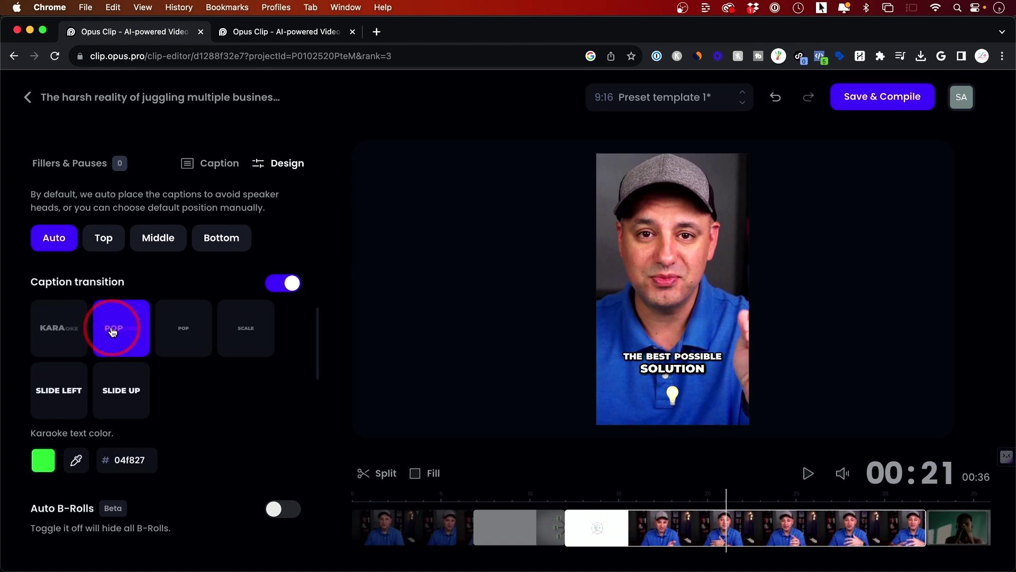
pyautogui.click(63, 334)
pyautogui.scroll(-5, 146, 341)
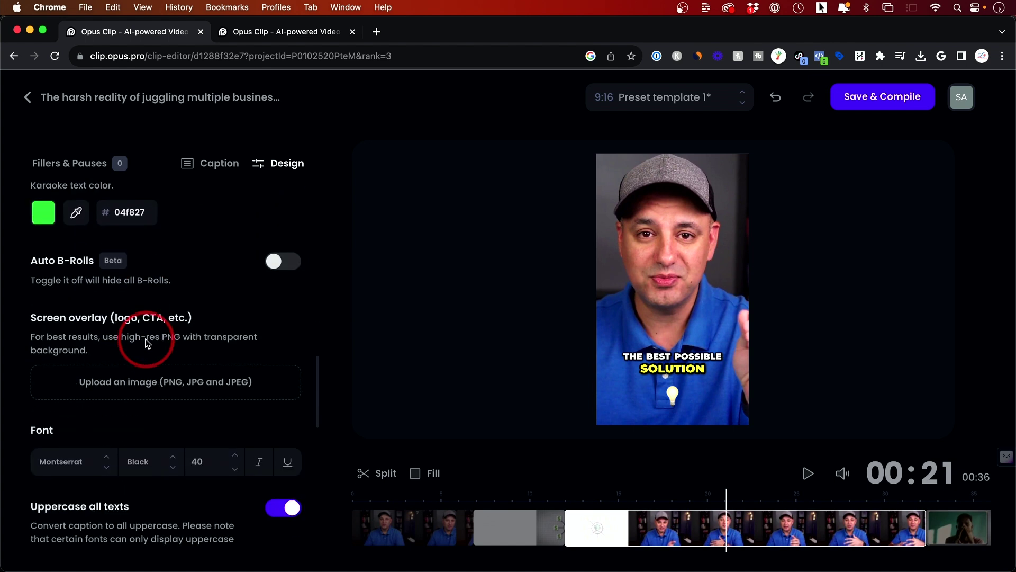
pyautogui.scroll(-1, 145, 341)
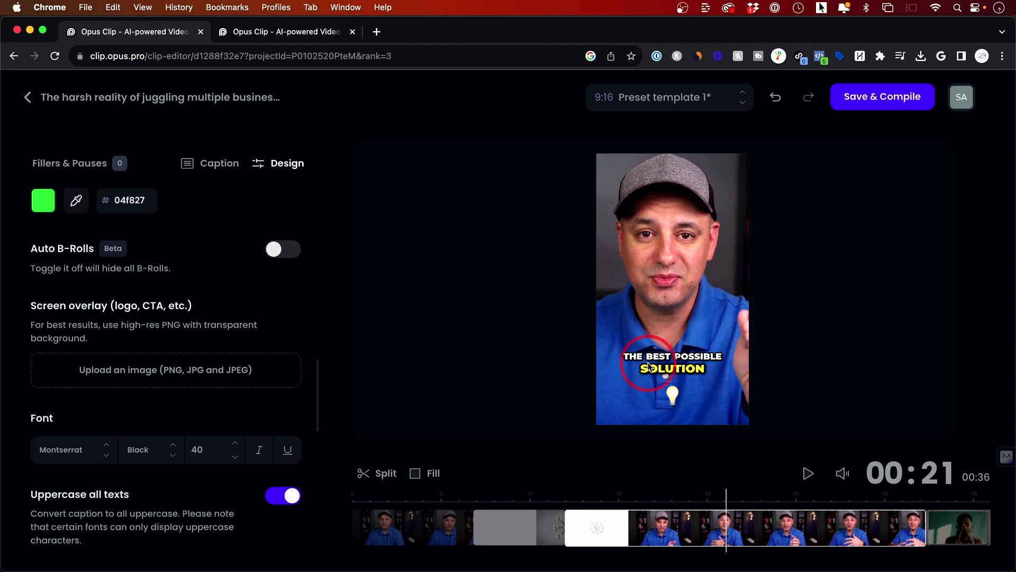
pyautogui.scroll(2, 265, 312)
pyautogui.click(271, 313)
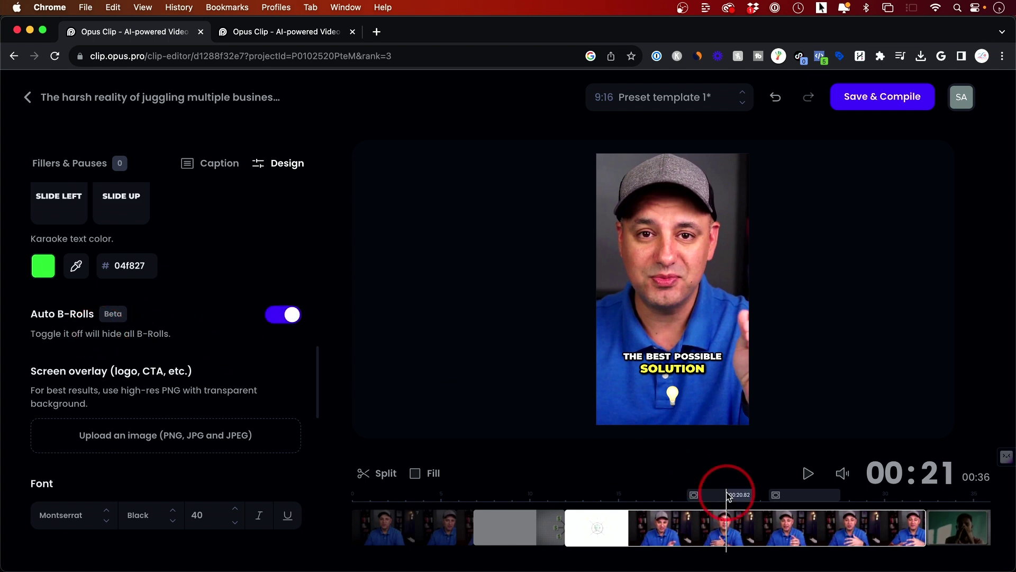
# Preview and pause the 'investment diversification' B-roll, then close the B-Roll panel
pyautogui.click(690, 484)
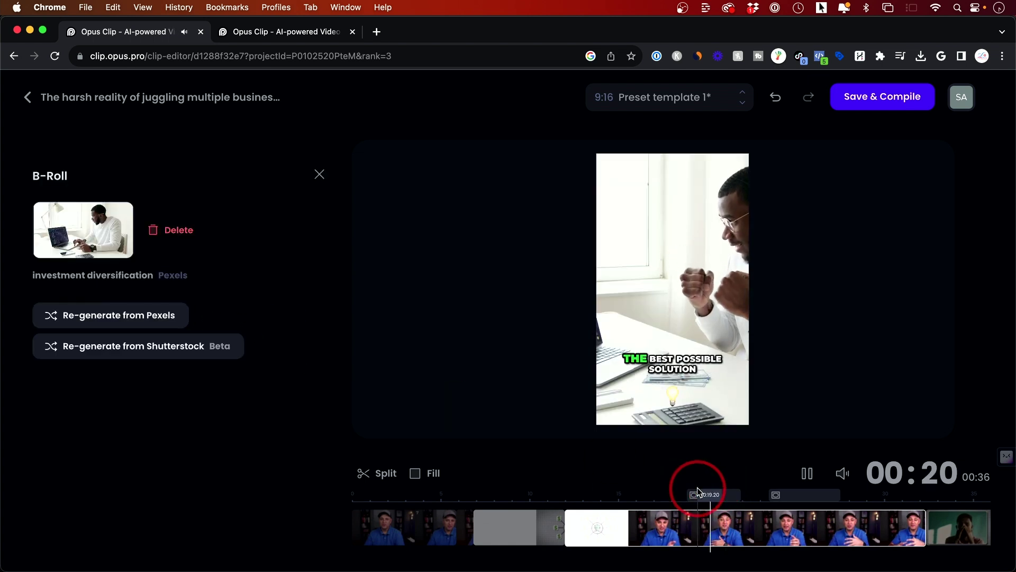
pyautogui.click(703, 321)
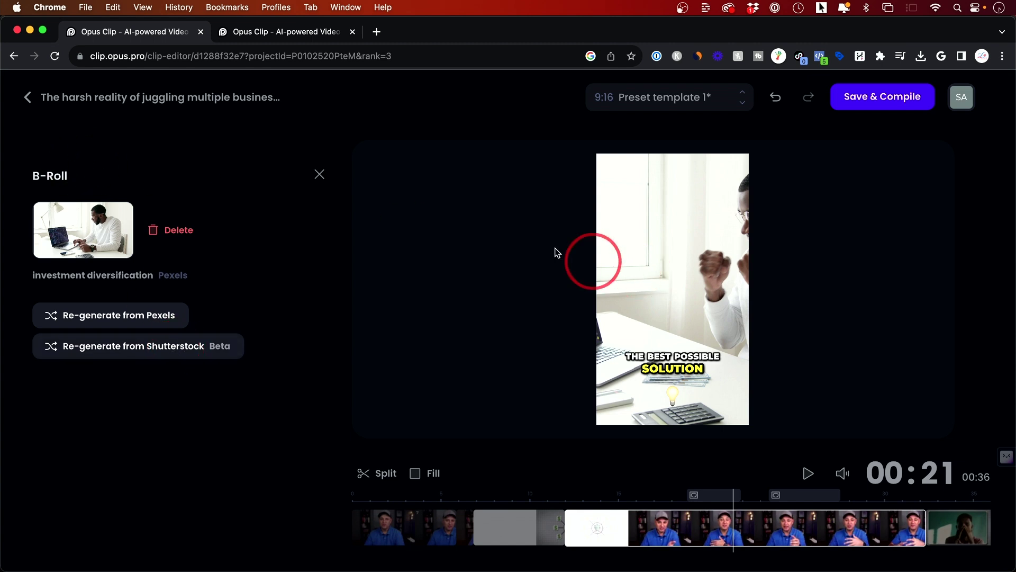
pyautogui.click(169, 232)
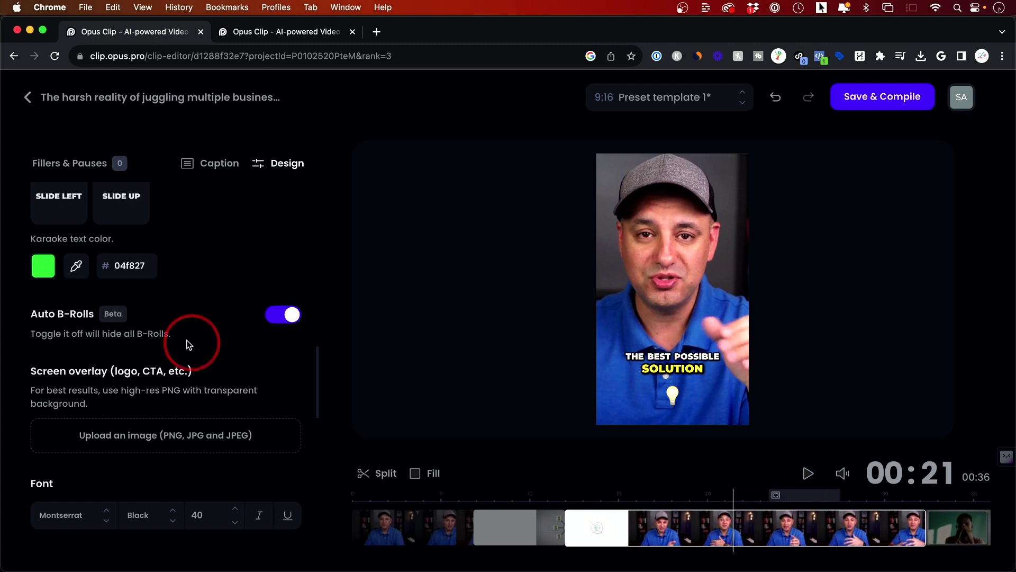
pyautogui.scroll(-2, 183, 341)
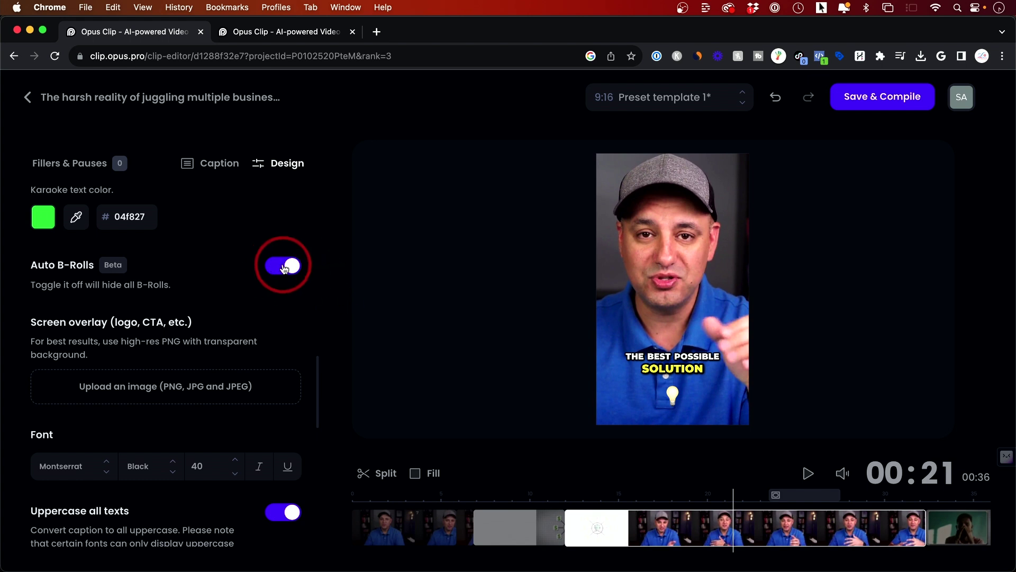
pyautogui.scroll(-1, 256, 282)
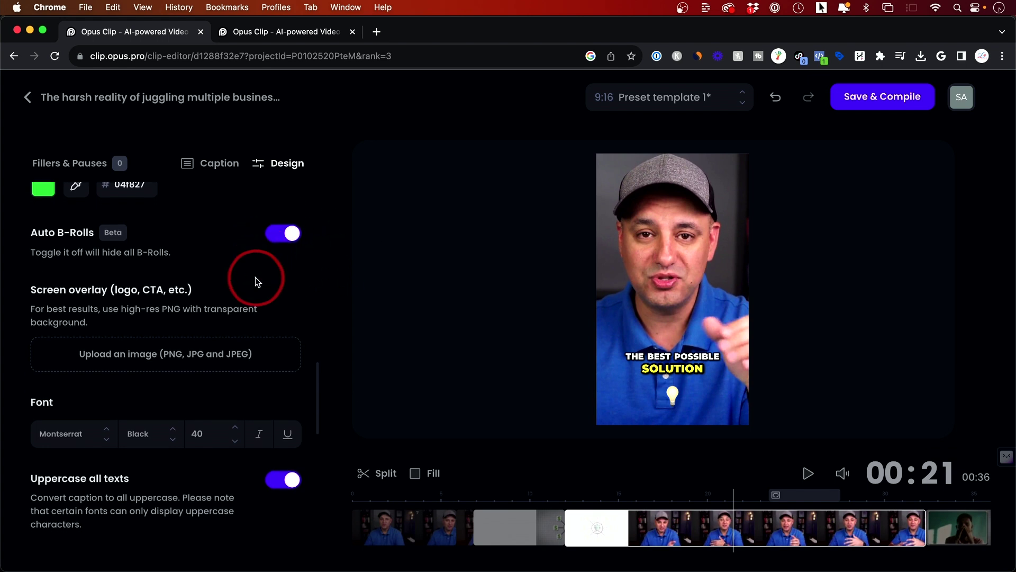
pyautogui.scroll(-1, 256, 282)
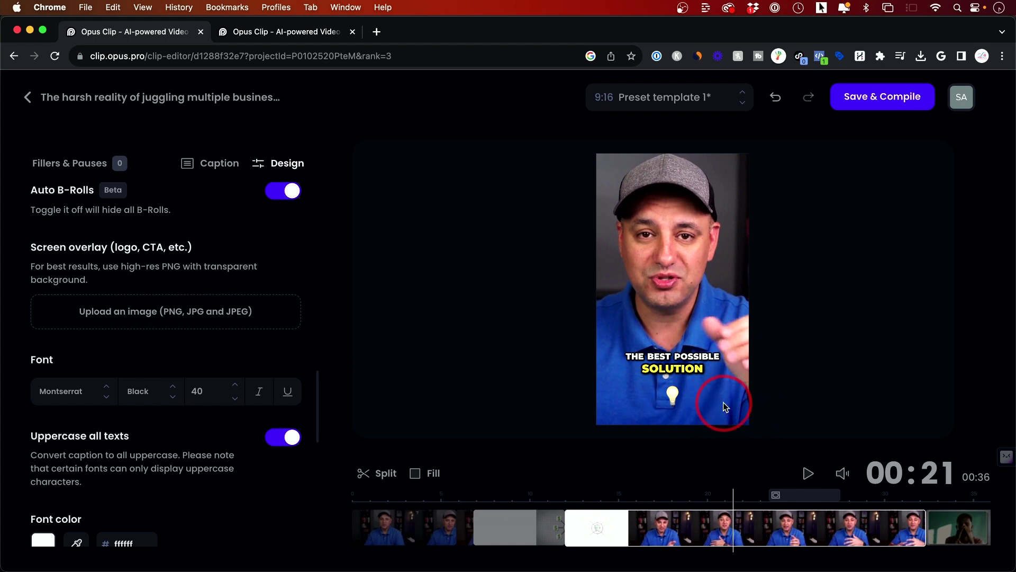
pyautogui.scroll(-4, 147, 358)
pyautogui.scroll(-2, 155, 355)
pyautogui.scroll(-6, 163, 353)
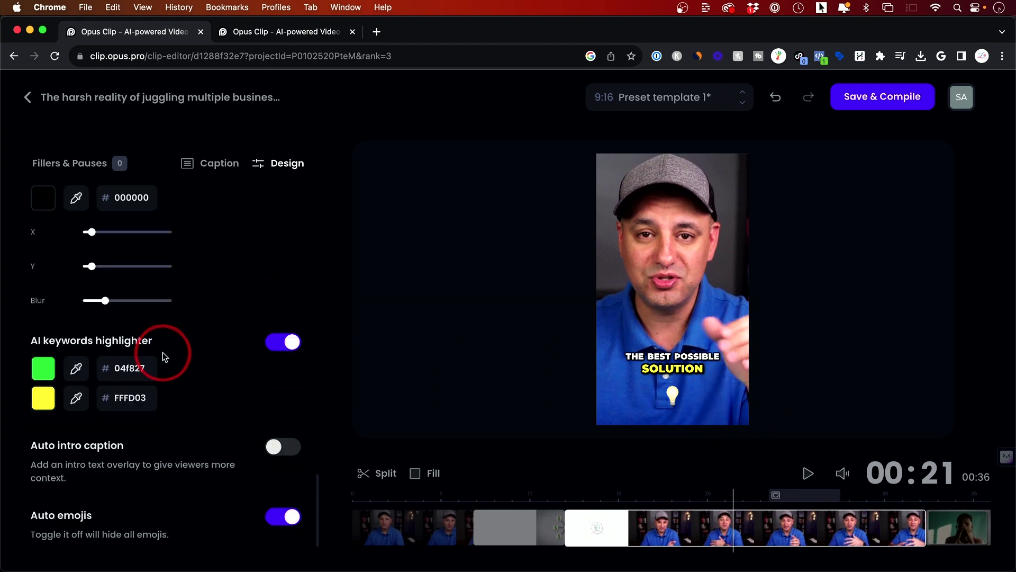
pyautogui.scroll(1, 175, 317)
pyautogui.scroll(3, 196, 278)
pyautogui.scroll(5, 198, 278)
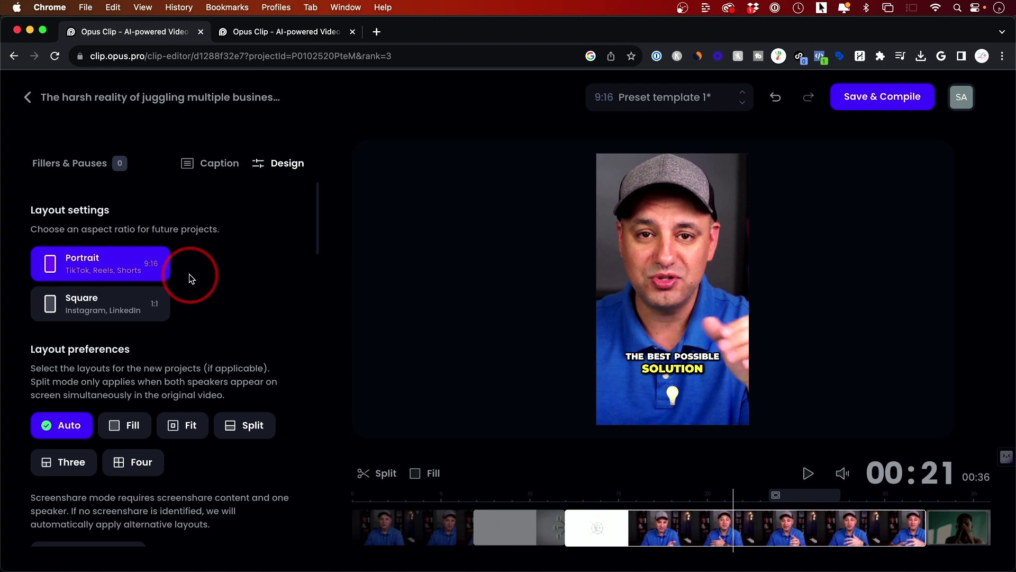
# Save and compile the edited 36-second clip #3
pyautogui.click(884, 98)
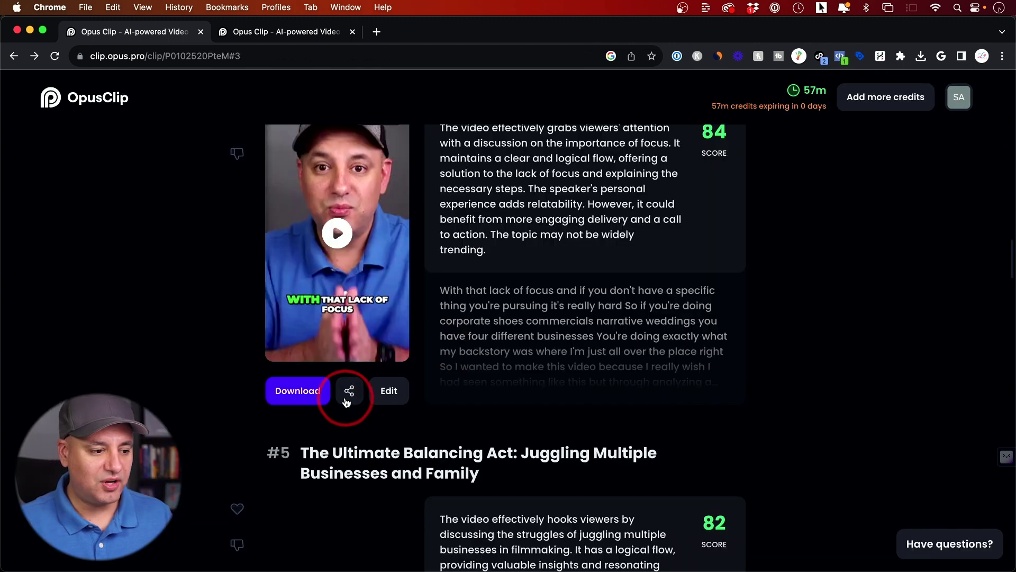
# Download clip #4 as a 23.5 MB MP4 and play it in QuickTime
pyautogui.click(347, 398)
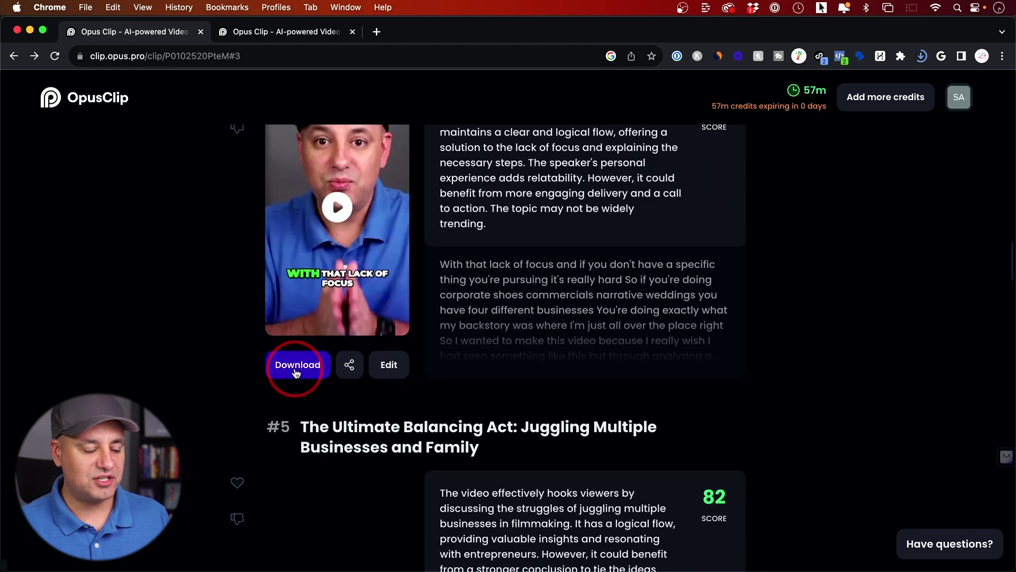
pyautogui.click(294, 370)
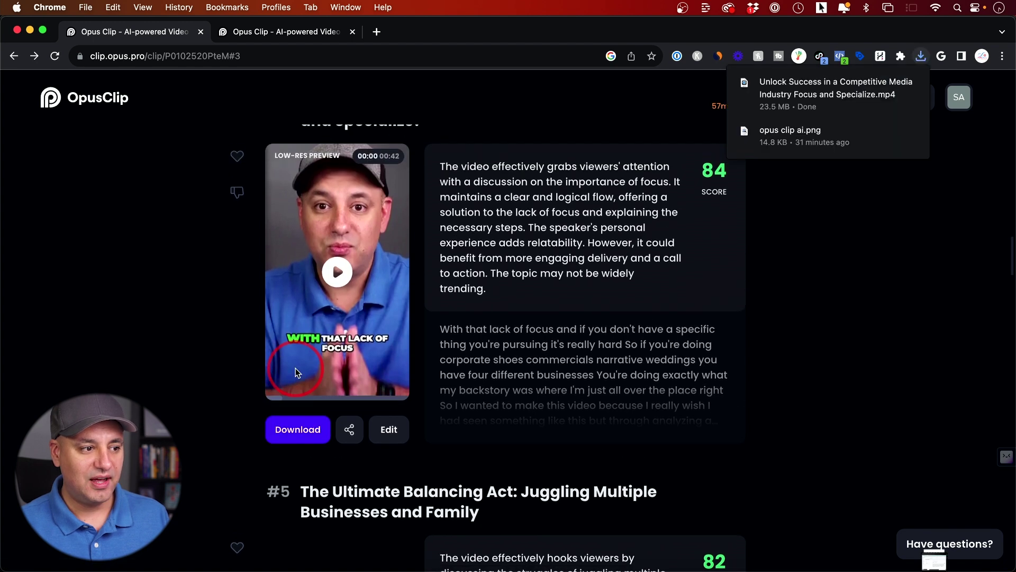
pyautogui.scroll(1, 294, 371)
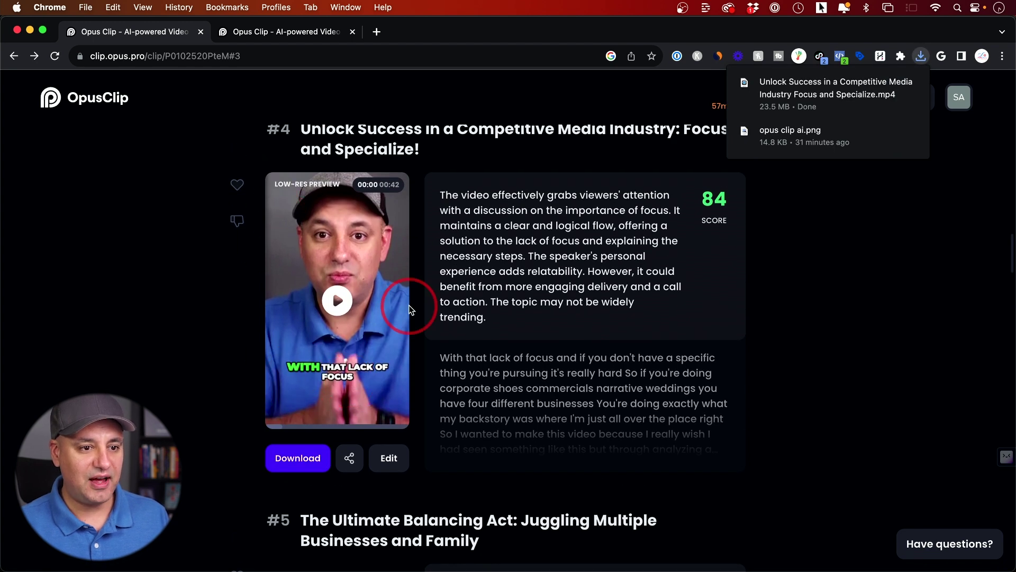
pyautogui.click(866, 251)
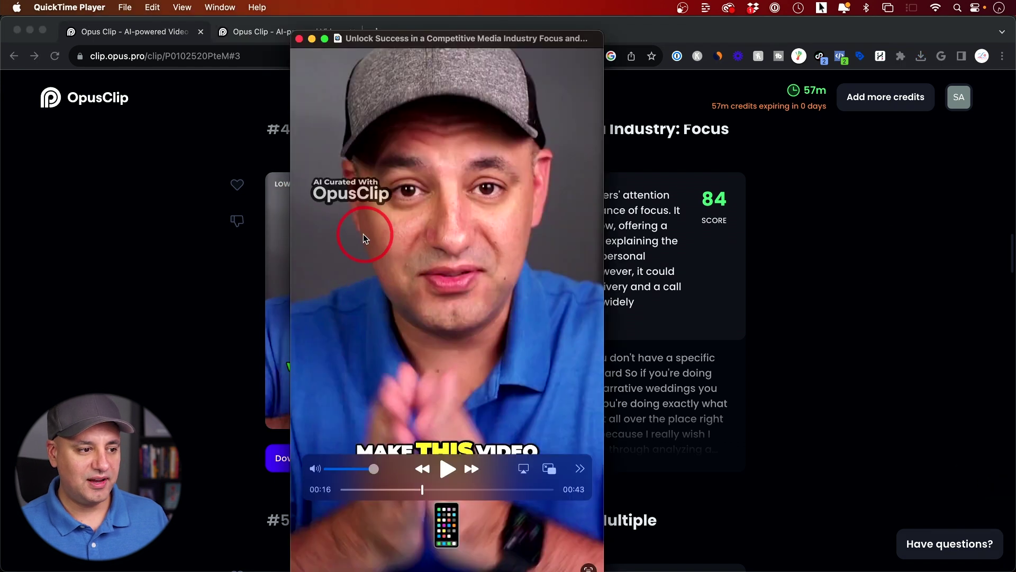
pyautogui.click(299, 38)
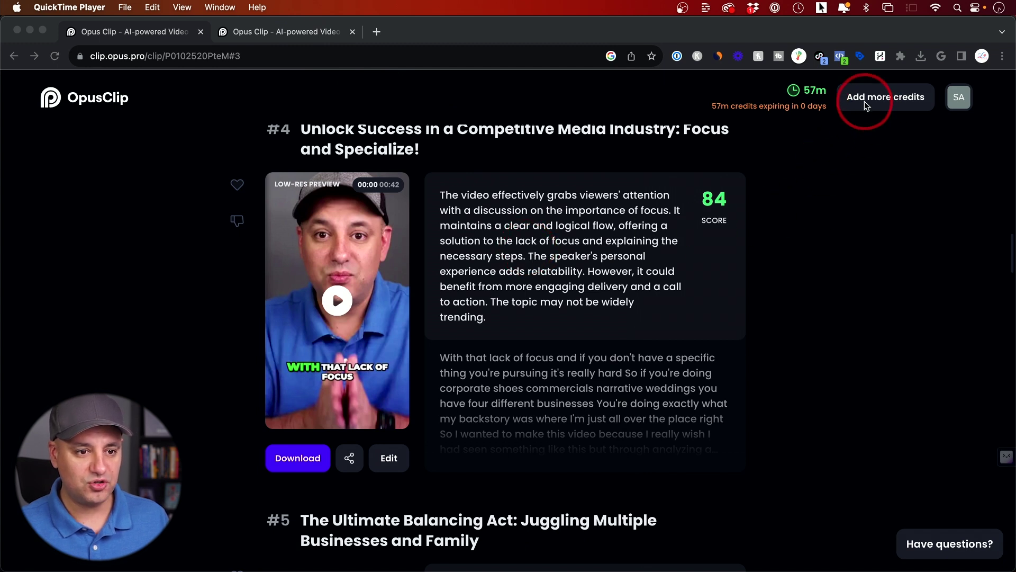
# Return to the browser and view the Add more credits pricing offer
pyautogui.click(893, 105)
pyautogui.click(893, 105)
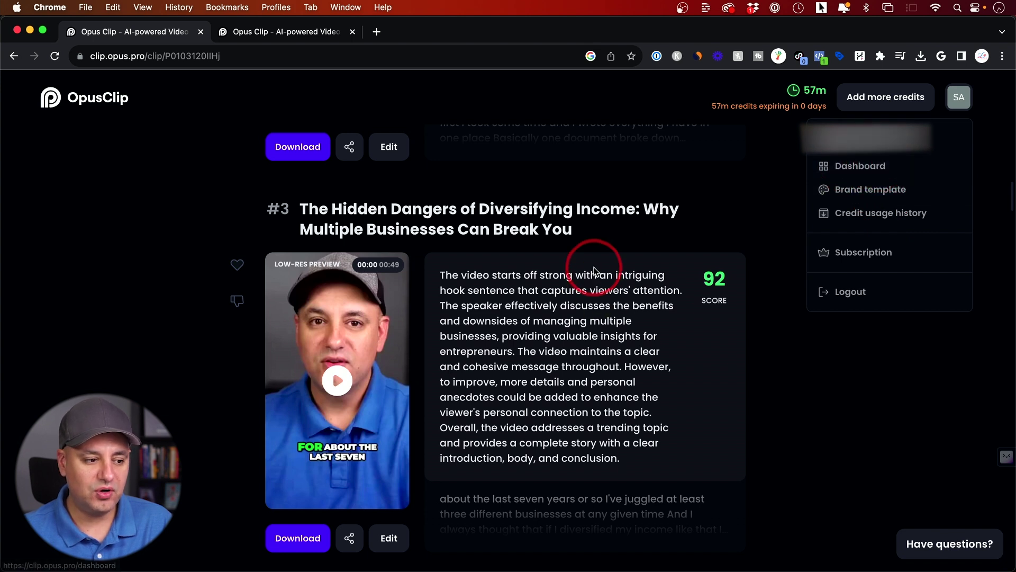
pyautogui.scroll(-2, 496, 391)
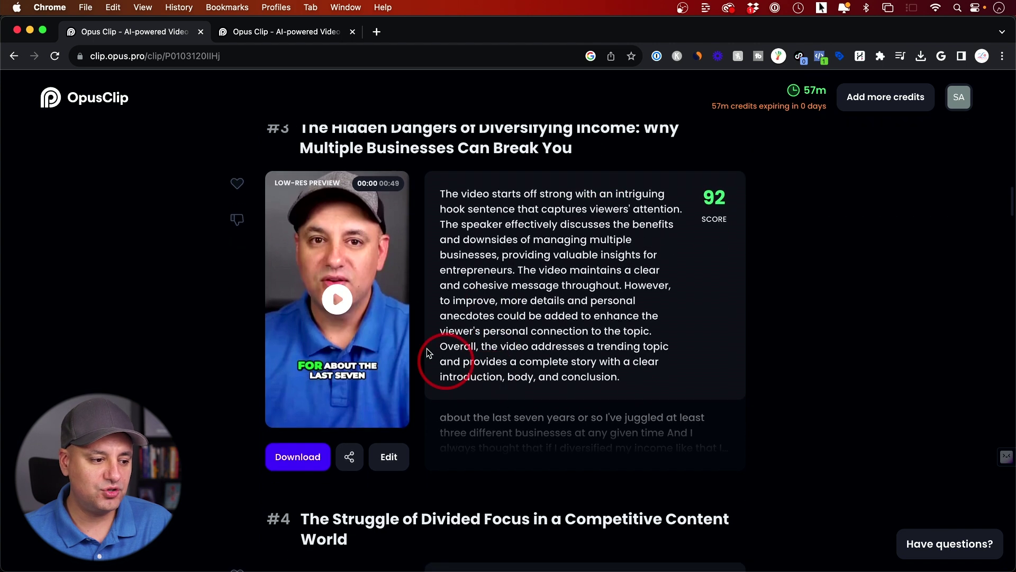